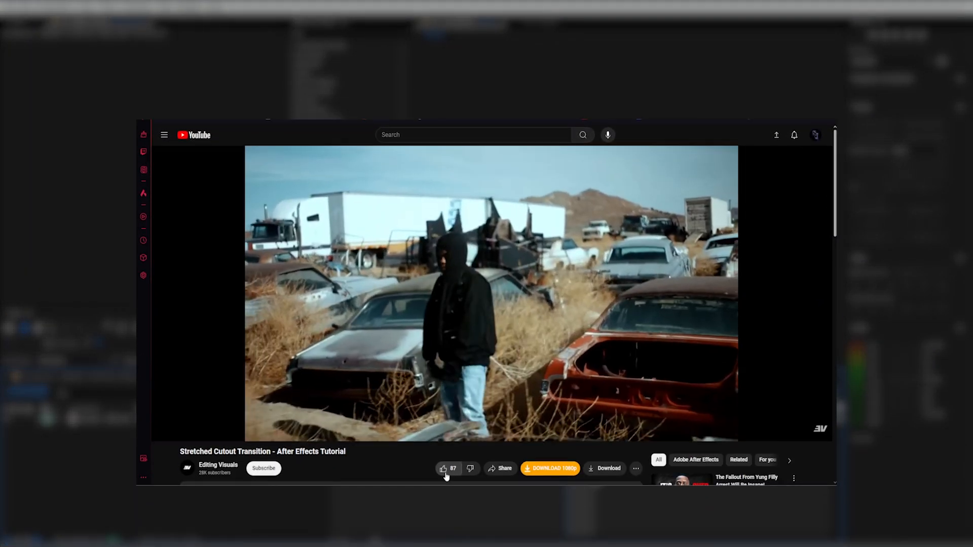
Like the Stretched Cutout Transition tutorial video and subscribe to its channel
left_click(445, 471)
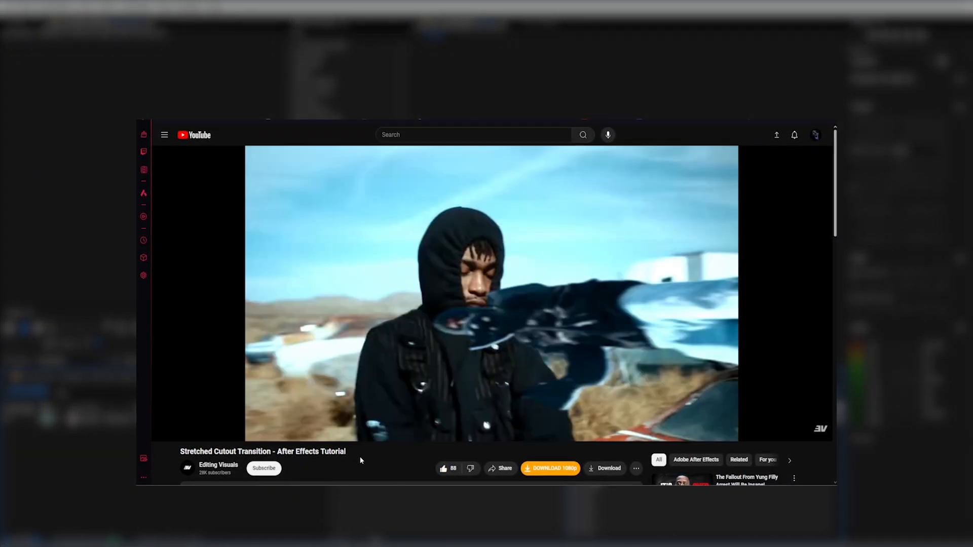
left_click(263, 470)
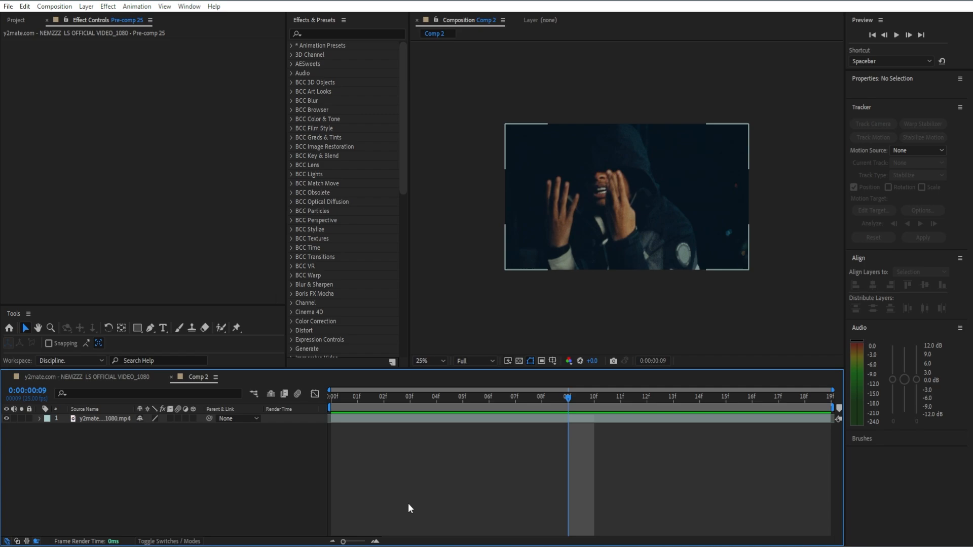
Open the footage layer of Comp 2 in the Layer view with the Roto Brush tool, at the first frame
left_click(415, 420)
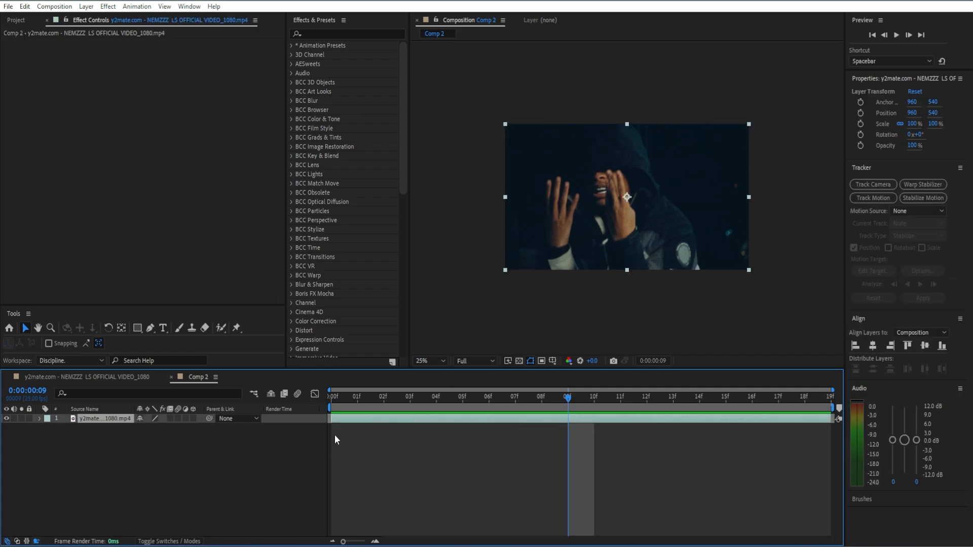
left_click(221, 328)
double_click(584, 420)
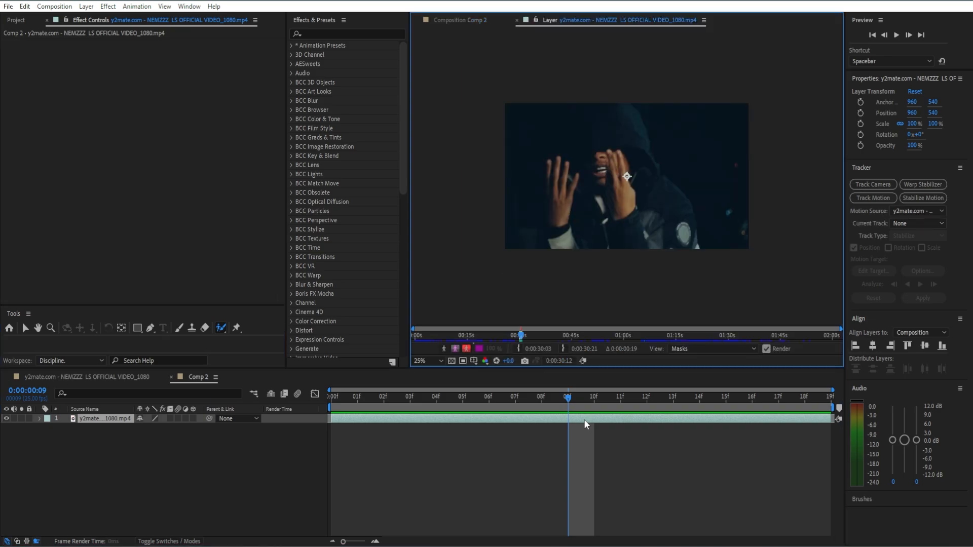
left_click_drag(574, 402, 311, 429)
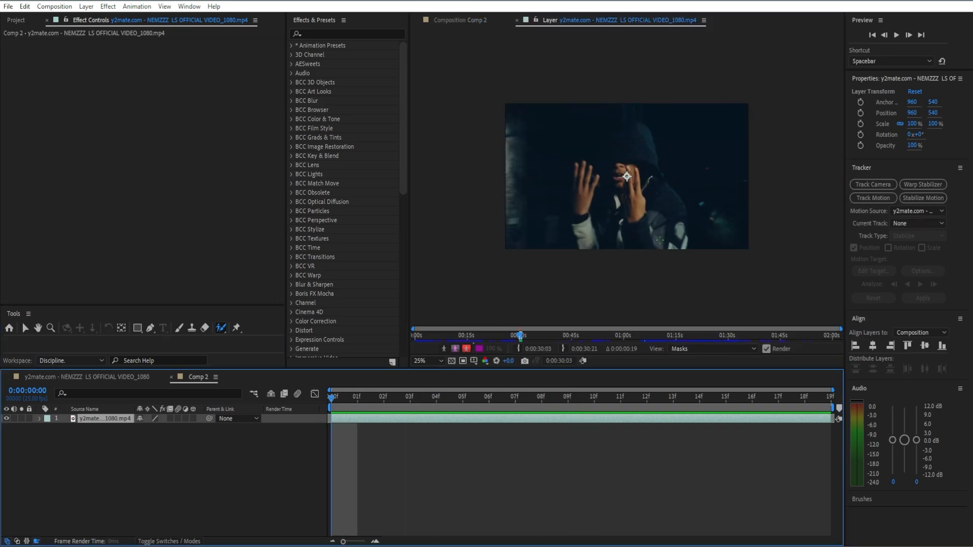
Paint Roto Brush strokes over the hooded man, including his head, jacket and both hands, to separate him from the background
key("period")
mouse_move(745, 321)
left_mouse_down()
mouse_move(737, 236)
mouse_move(662, 133)
left_mouse_up()
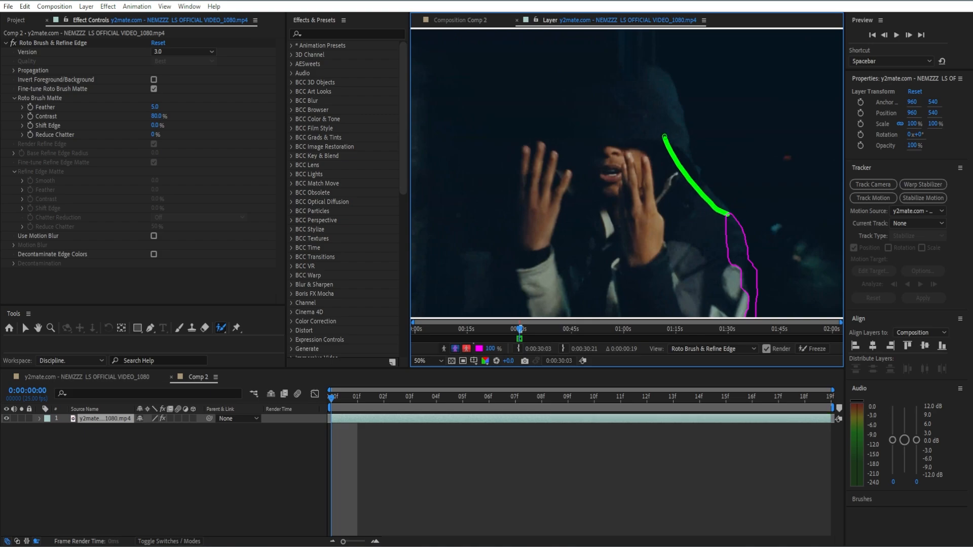
left_click_drag(656, 80, 586, 147)
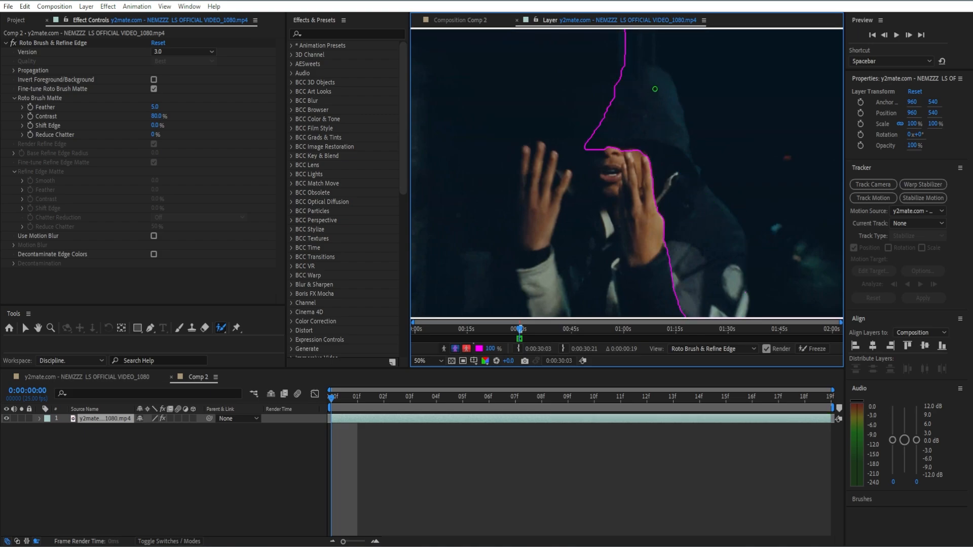
scroll(588, 115, "down", 2)
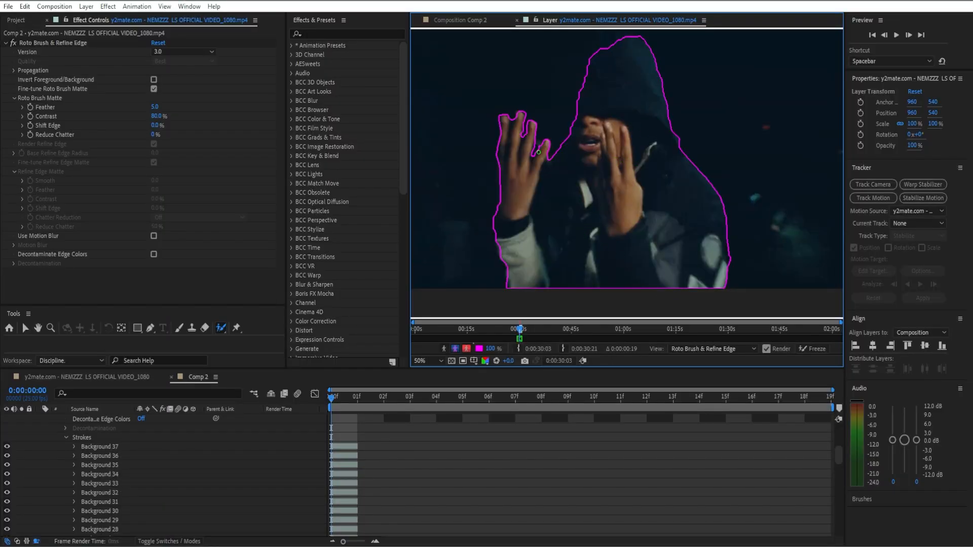
Examine the Roto Brush outline around the raised fingers and the face up close
scroll(526, 134, "up", 2)
key("space")
left_click_drag(509, 123, 710, 178)
left_click_drag(480, 103, 523, 153)
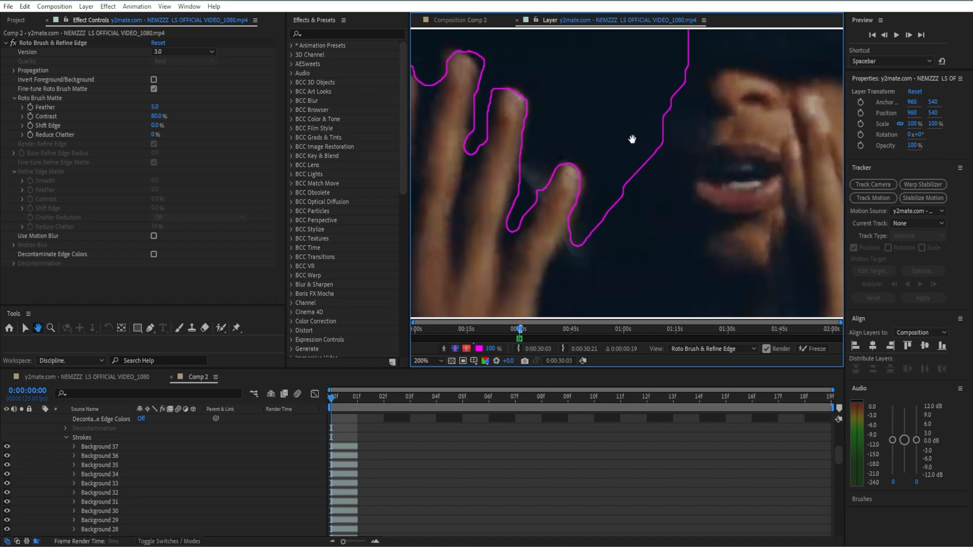
scroll(637, 130, "down", 1)
scroll(703, 196, "down", 1)
left_click_drag(690, 185, 640, 166)
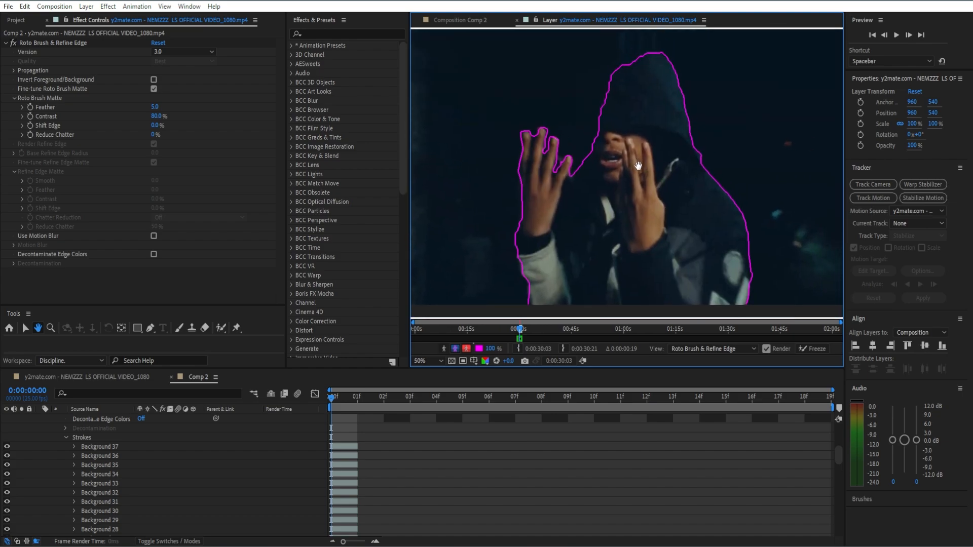
Step through the first few frames to check how the outline follows the man, stopping at frame 3
left_click(906, 38)
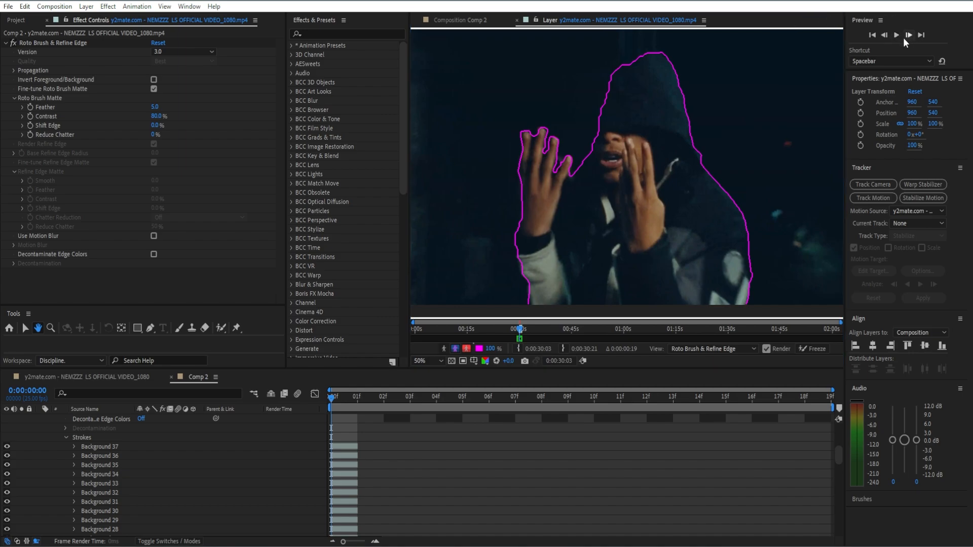
left_click(905, 37)
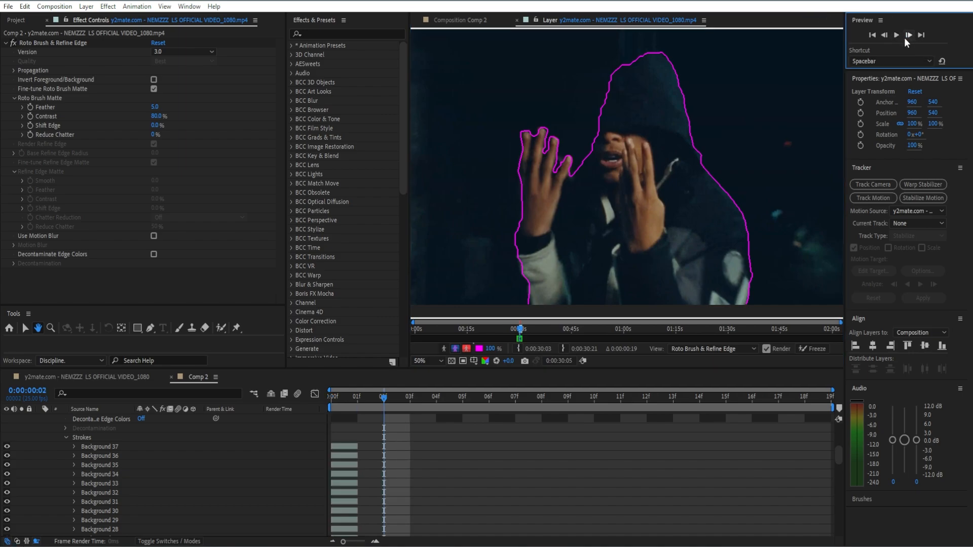
left_click(905, 37)
left_click(905, 38)
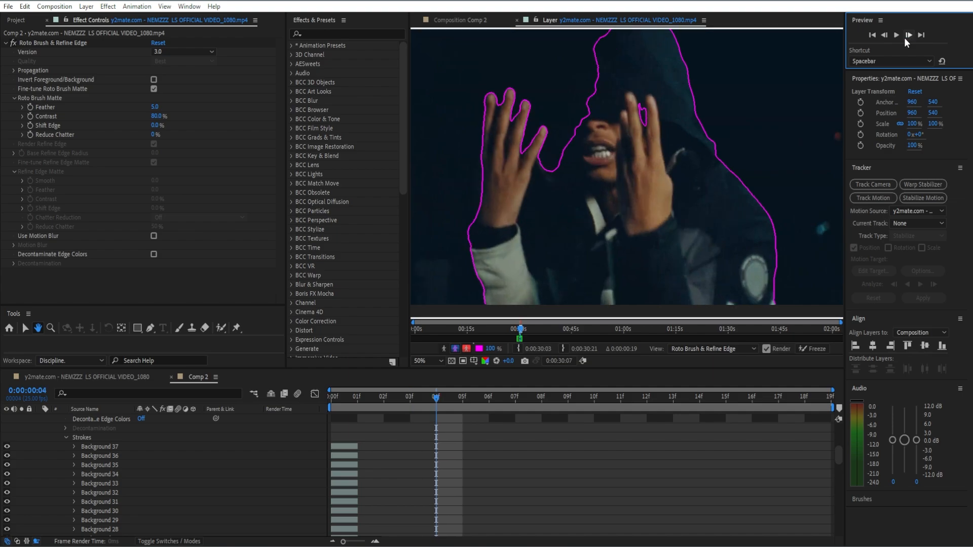
left_click(886, 40)
left_click(887, 39)
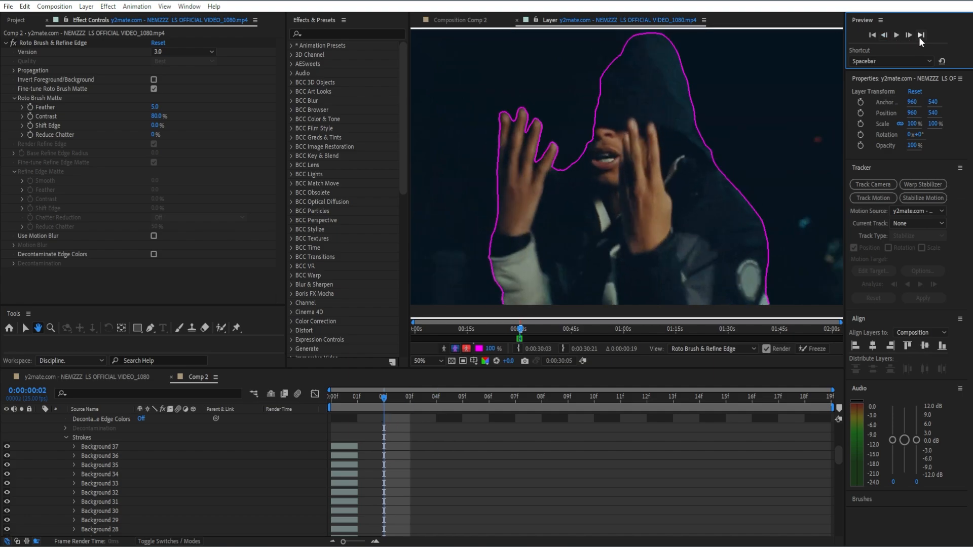
left_click(910, 37)
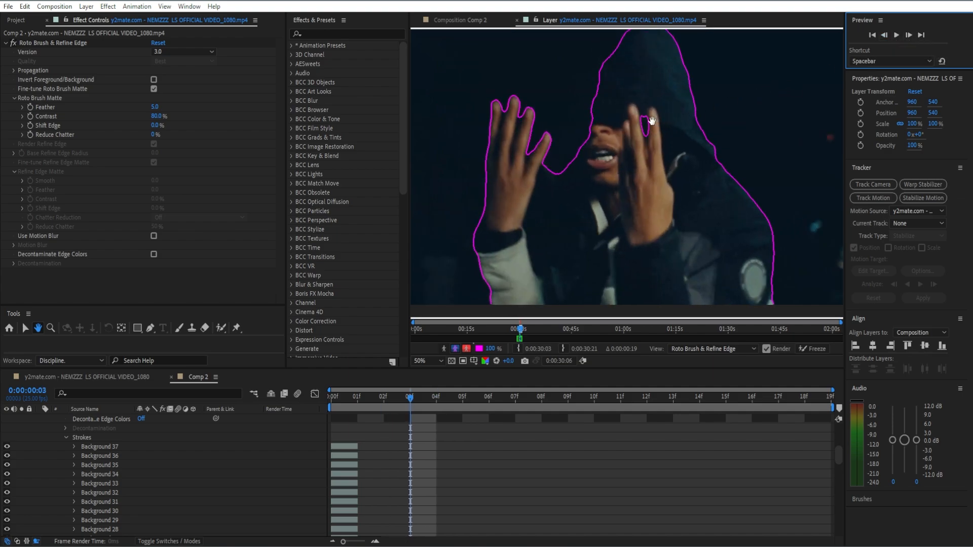
Correct the outline between the fingers of the hand by the face at frame 3 and continue propagating it through the following frames
left_click(223, 327)
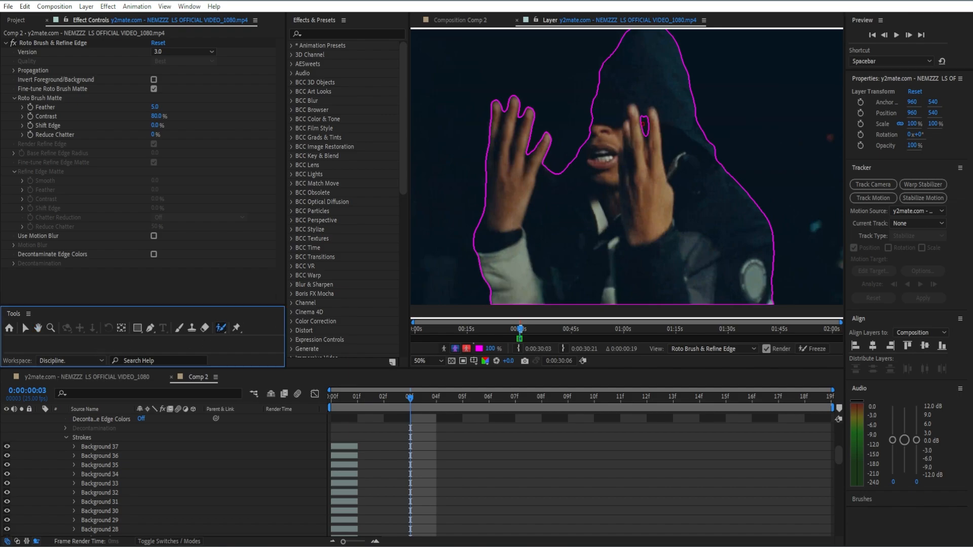
mouse_move(637, 119)
left_mouse_down()
mouse_move(666, 139)
mouse_move(628, 178)
left_mouse_up()
left_click(643, 110, "alt")
scroll(647, 152, "down", 2)
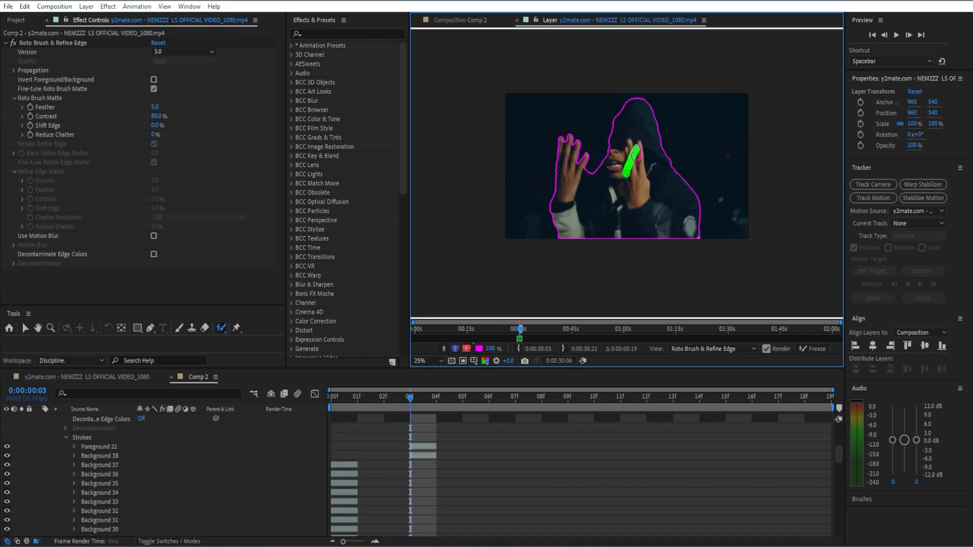
left_click_drag(641, 143, 638, 171)
left_click(908, 35)
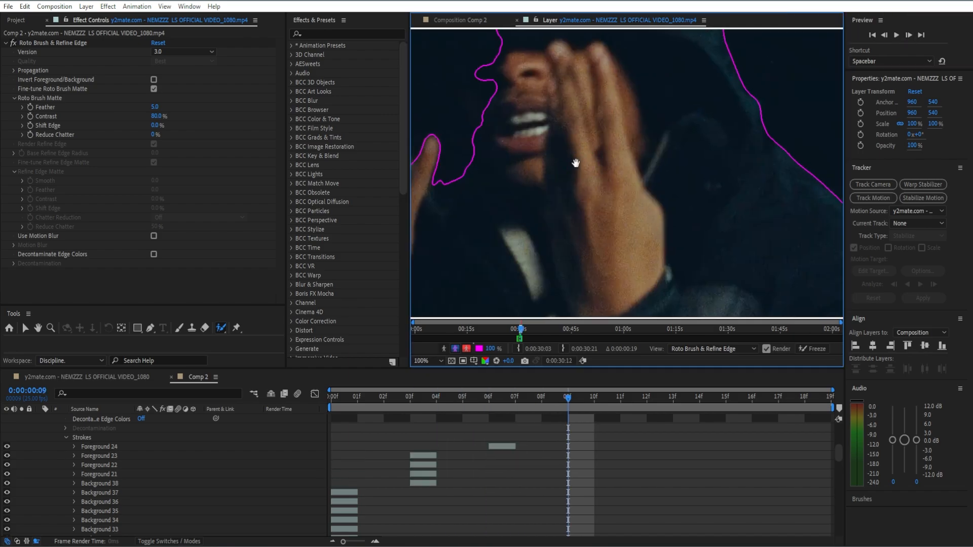
left_click(907, 36)
left_click(908, 36)
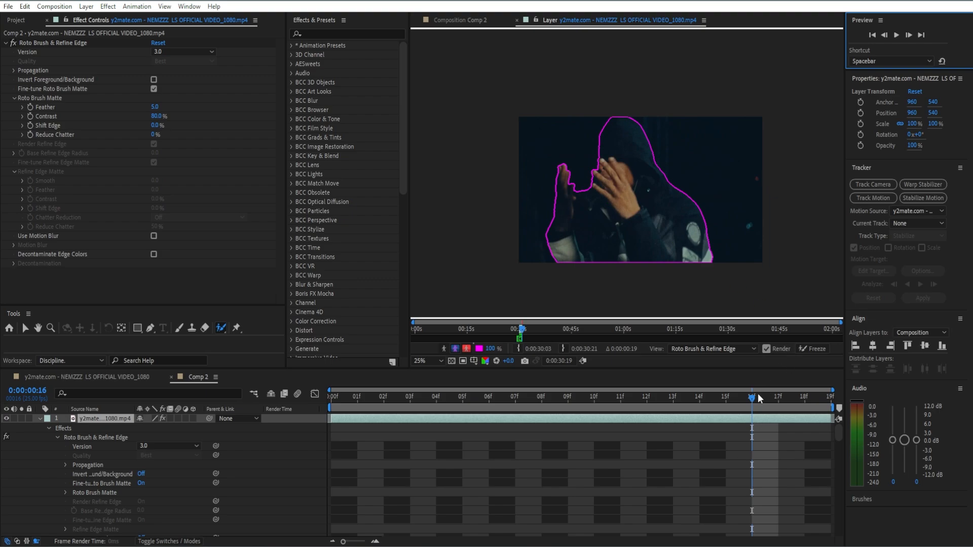
Trim the end of the footage layer to frame 16 and play back the roto outline
left_click_drag(758, 393, 751, 424)
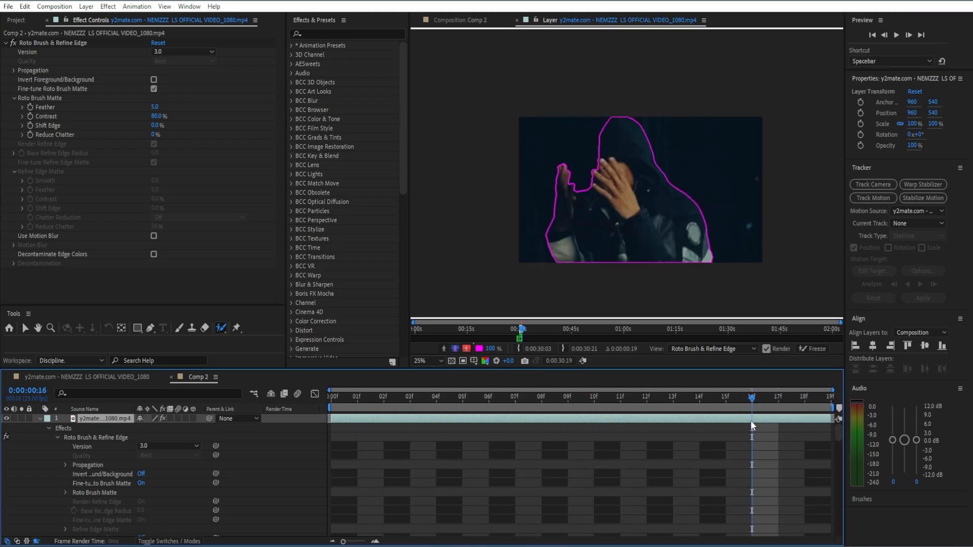
left_click_drag(835, 419, 329, 462)
key("space")
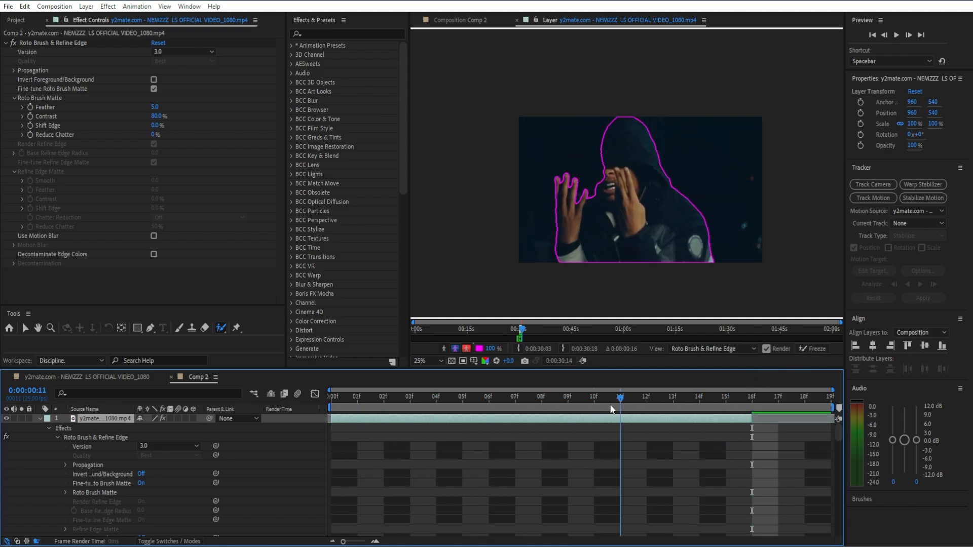
Freeze the Roto Brush propagation and collapse the layer's effect properties
left_click(807, 349)
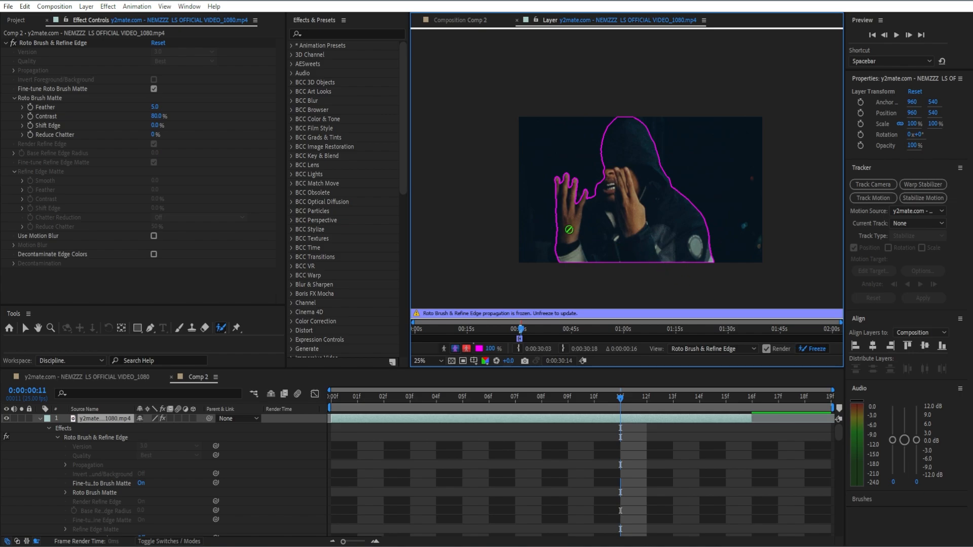
mouse_move(552, 236)
left_mouse_down()
mouse_move(676, 182)
mouse_move(496, 206)
mouse_move(502, 172)
mouse_move(547, 162)
mouse_move(514, 192)
mouse_move(602, 251)
mouse_move(504, 266)
mouse_move(622, 223)
left_mouse_up()
key("e")
key("e")
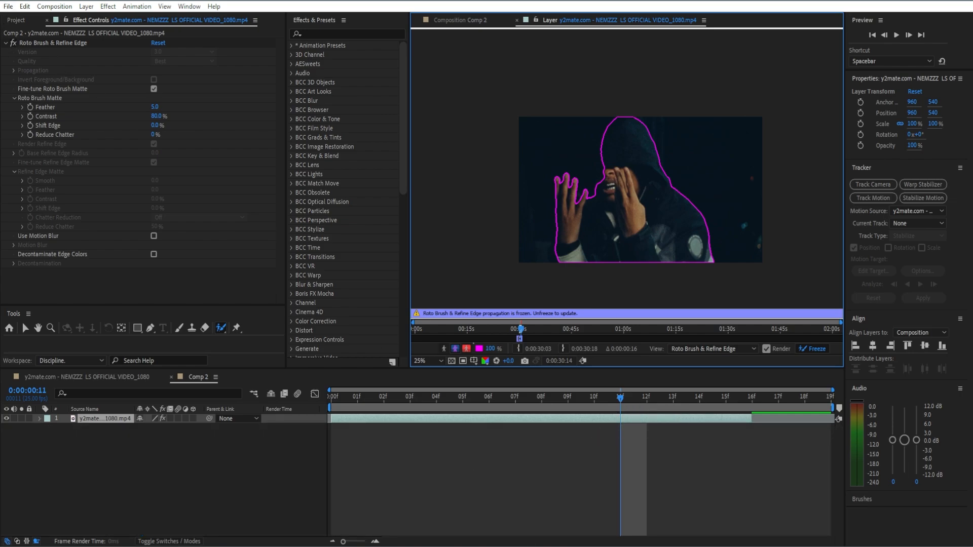
Return to the Comp 2 composition view, check the cutout back to frame 8, and switch to the Selection tool
left_click(674, 445)
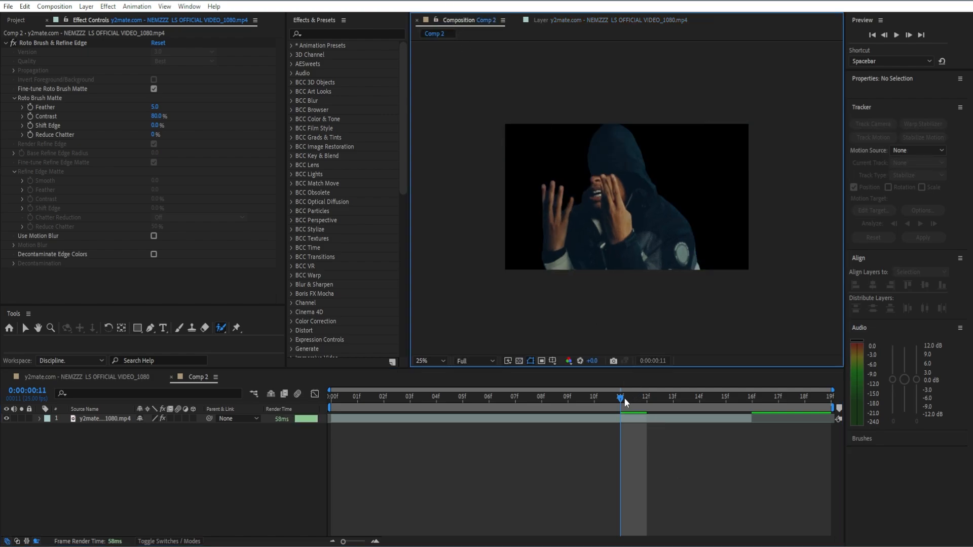
mouse_move(624, 398)
left_mouse_down()
mouse_move(392, 436)
mouse_move(737, 411)
mouse_move(480, 415)
mouse_move(606, 367)
mouse_move(638, 366)
mouse_move(543, 358)
left_mouse_up()
left_click(591, 177)
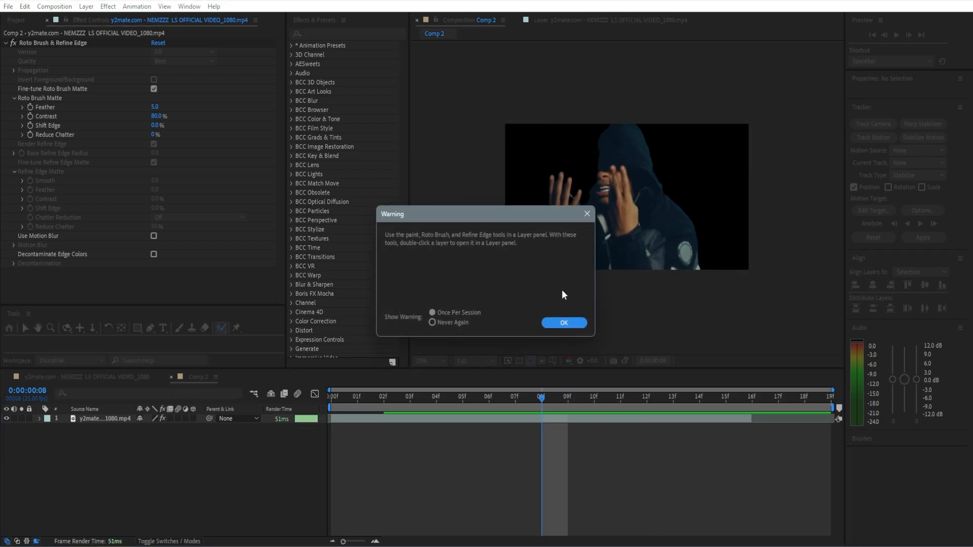
left_click(588, 214)
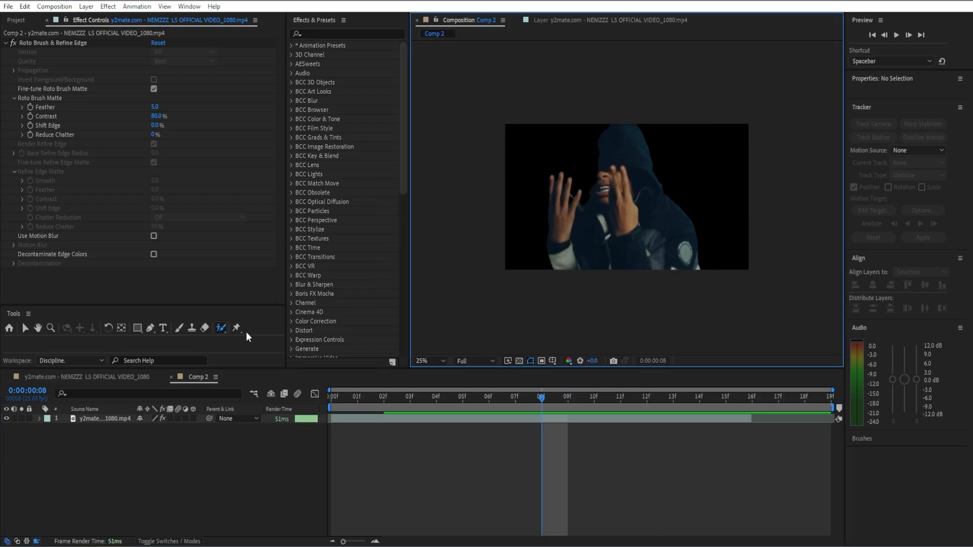
left_click(24, 329)
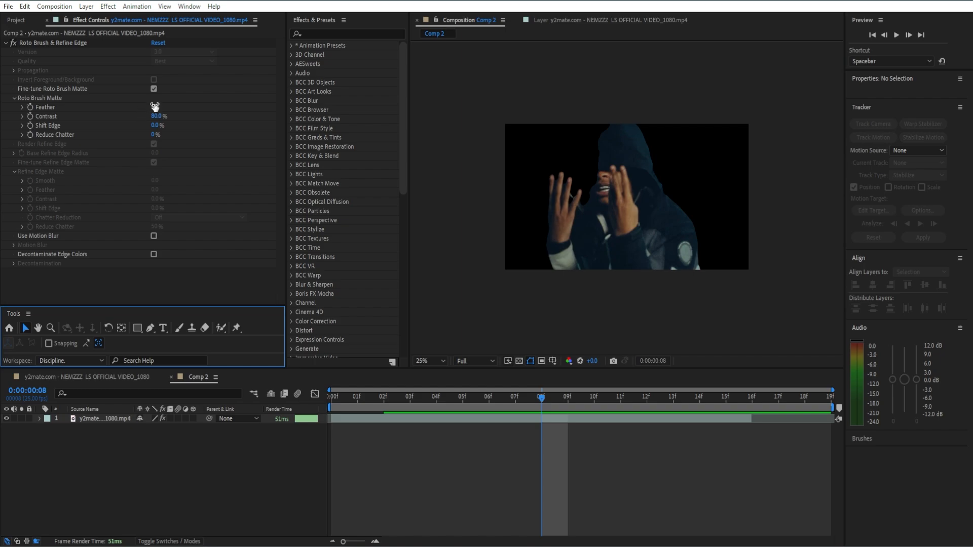
Set the Roto Brush matte's Feather to 15 and its Shift Edge to 0%
mouse_move(154, 107)
left_mouse_down()
mouse_move(200, 101)
mouse_move(163, 125)
mouse_move(231, 113)
mouse_move(139, 130)
mouse_move(156, 126)
left_mouse_up()
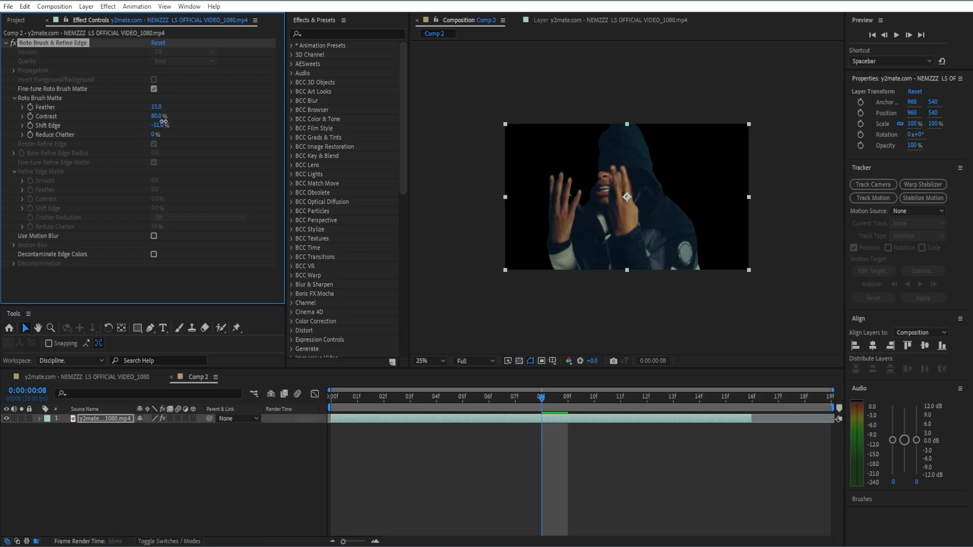
left_click(160, 126)
type("0")
key("Return")
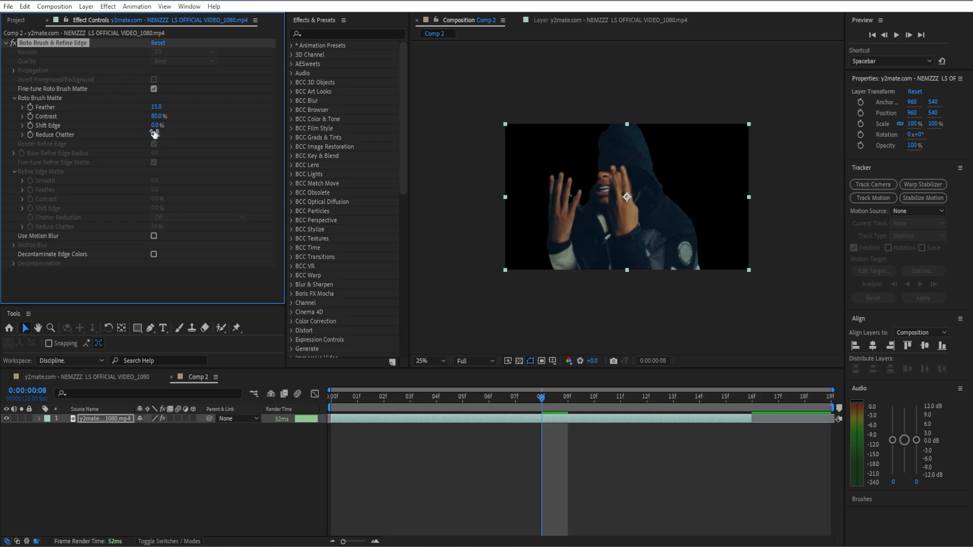
Duplicate the rotoscoped layer and shorten the work area to end at frame 16
left_click_drag(554, 397, 673, 400)
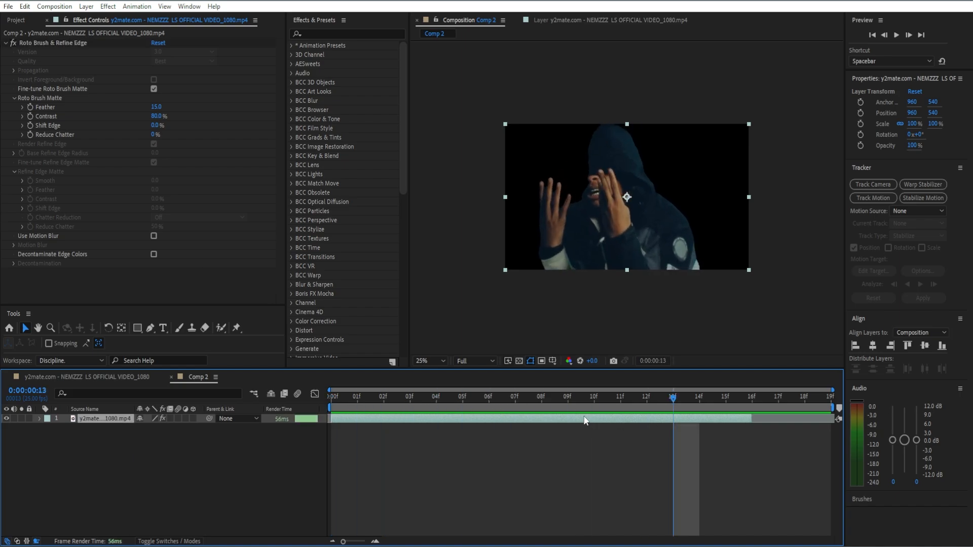
key("ctrl+d")
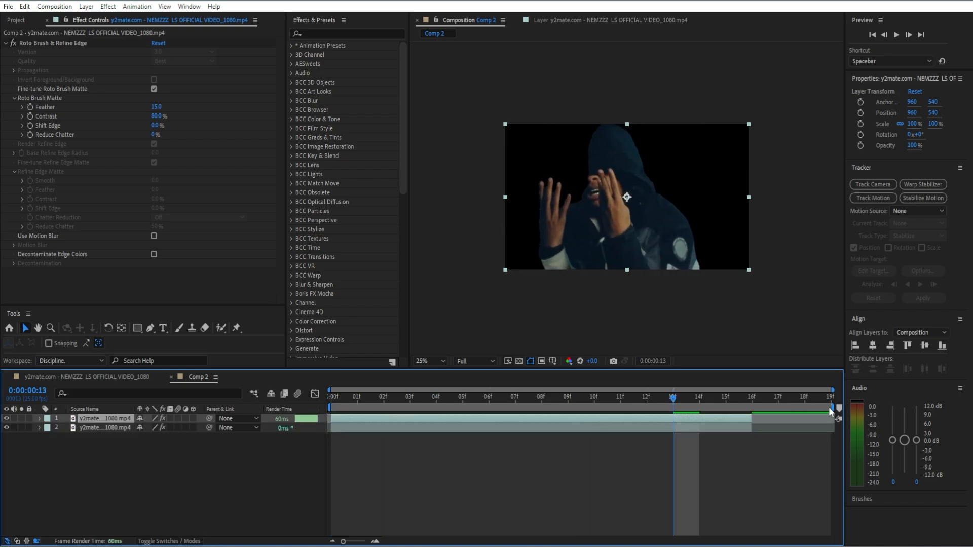
left_click_drag(829, 407, 753, 407)
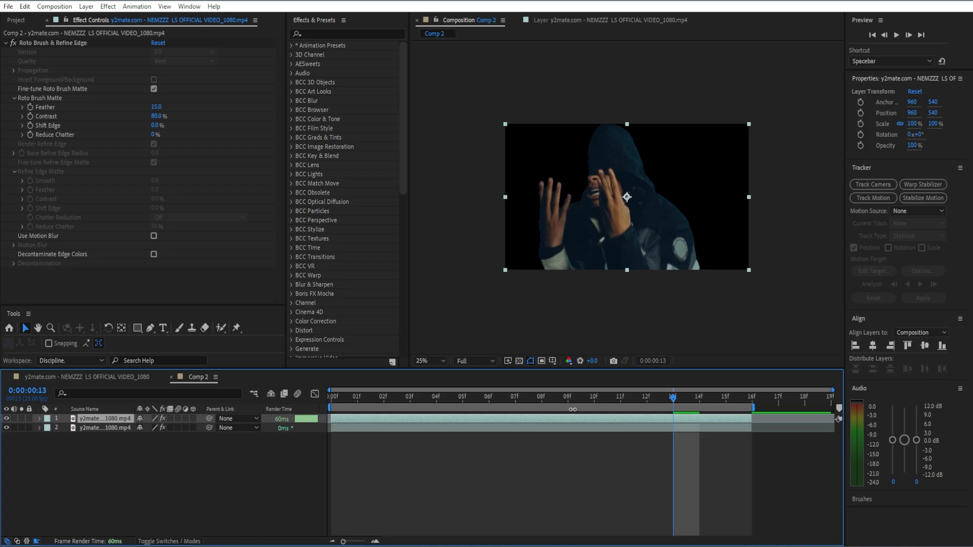
Delete the Roto Brush & Refine Edge effect from the lower copy and hide that layer
left_click(103, 429)
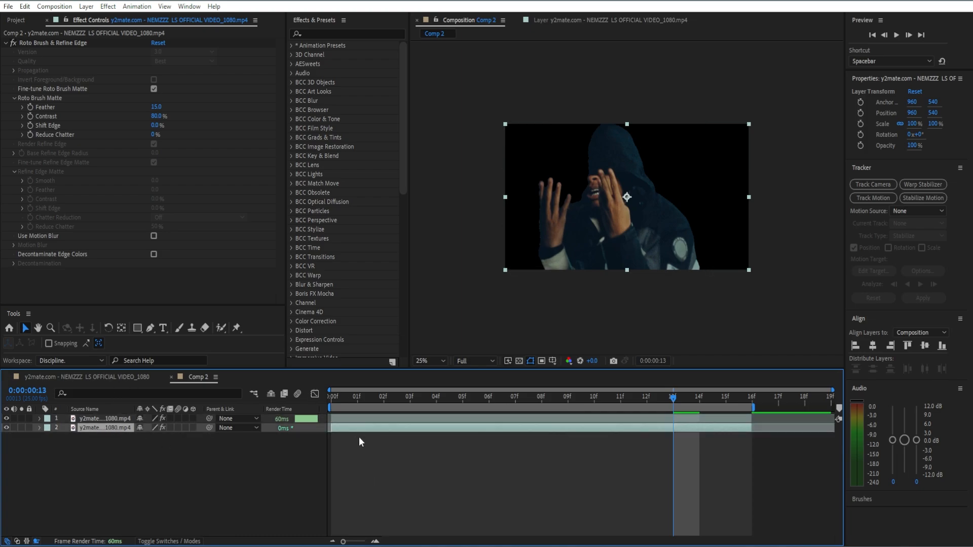
key("e")
left_click(102, 438)
key("Delete")
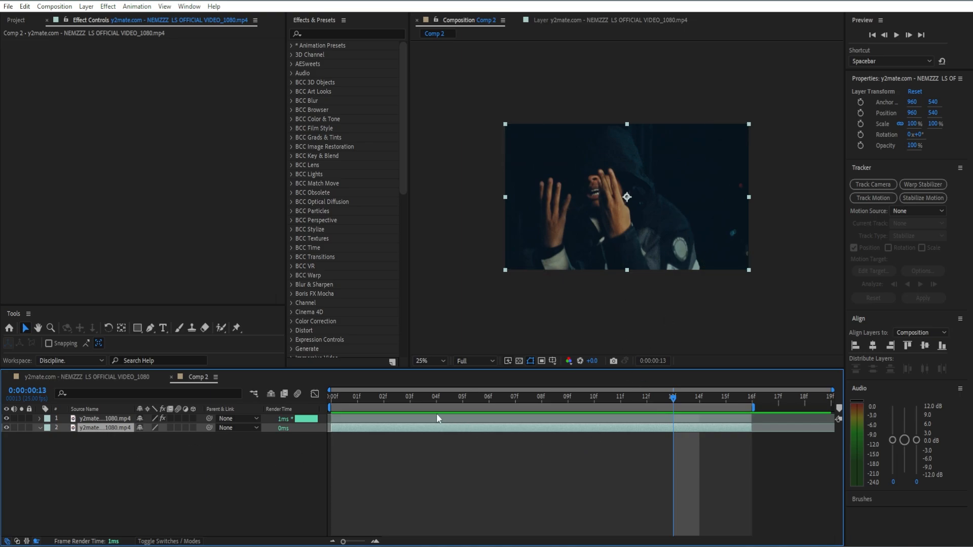
left_click(6, 428)
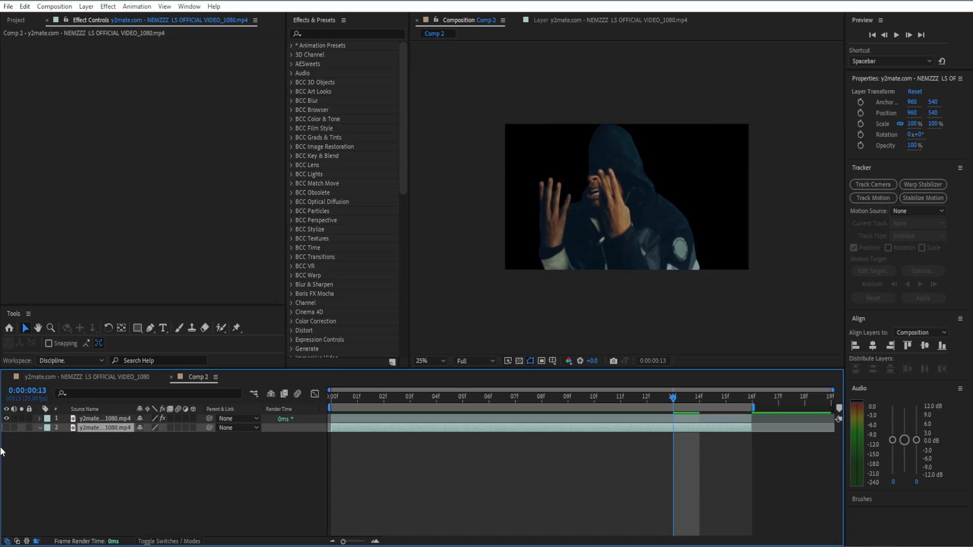
Show the original footage layer again and keyframe its Opacity from 100% at frame 2 down to 0% at frame 6
left_click(6, 427)
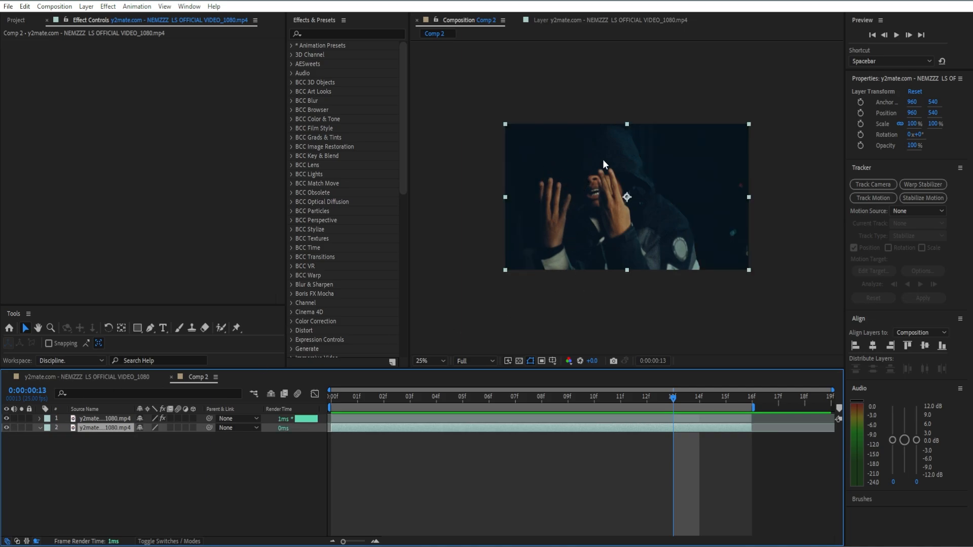
left_click_drag(697, 403, 343, 431)
key("t")
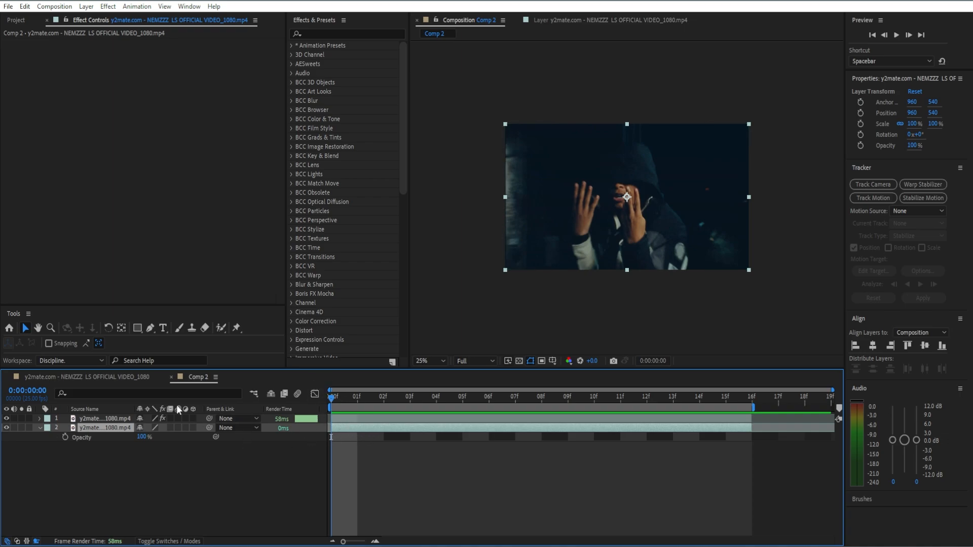
left_click(65, 437)
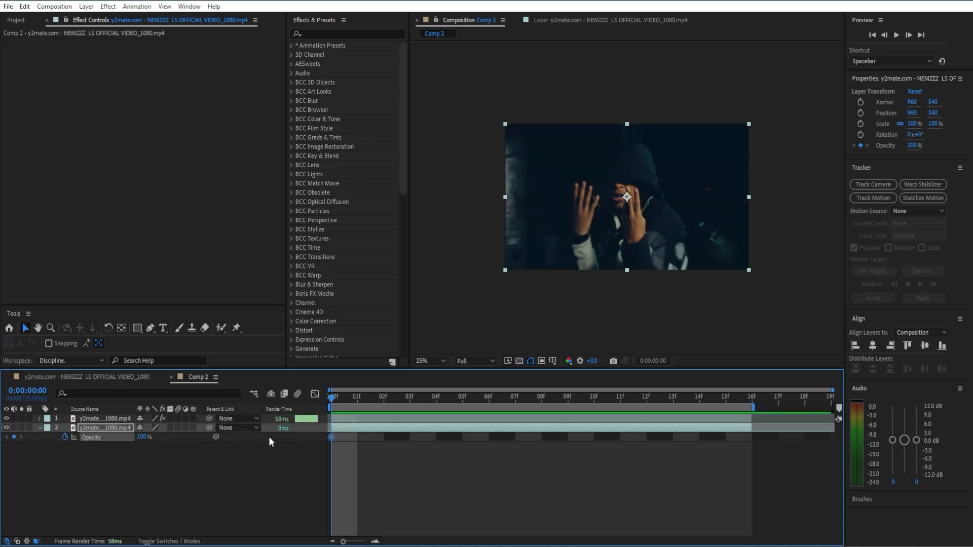
left_click_drag(330, 436, 372, 437)
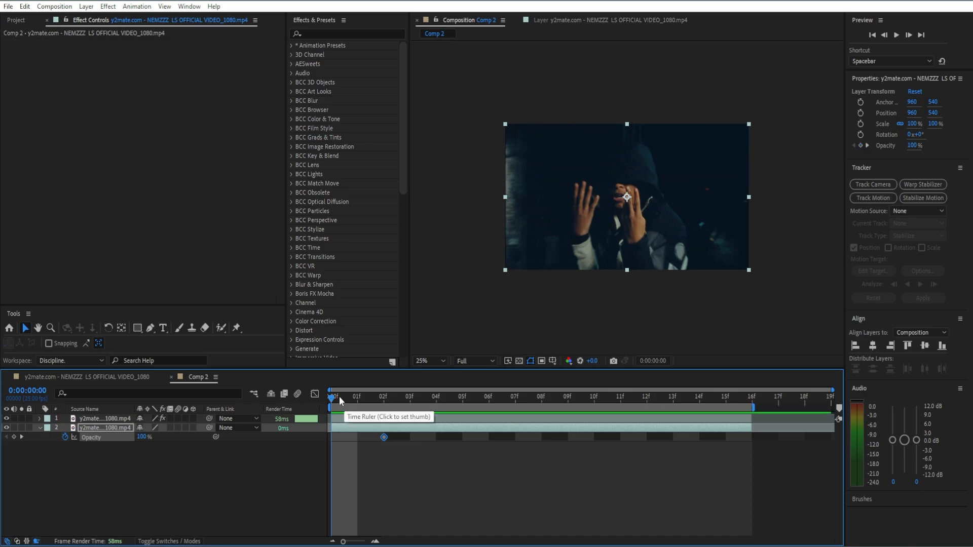
left_click_drag(345, 396, 495, 402)
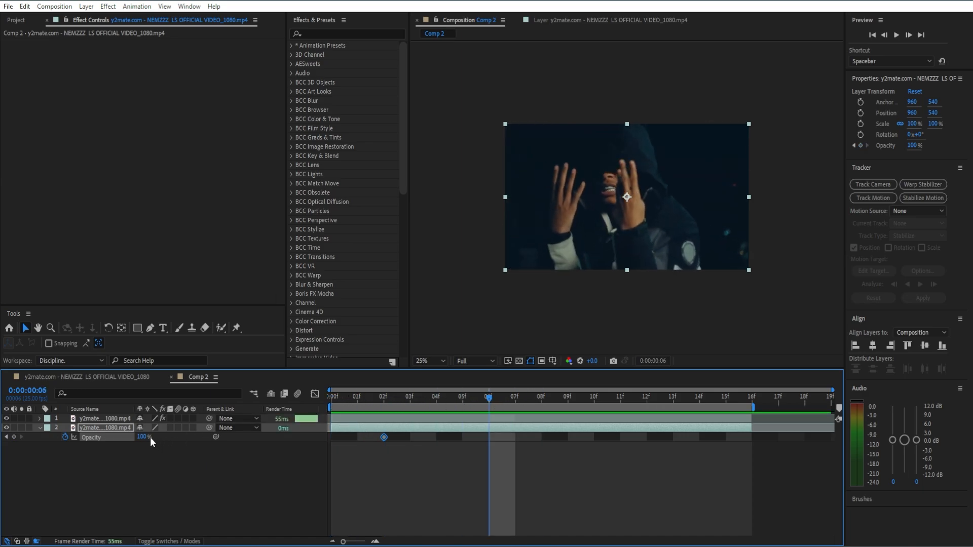
left_click_drag(144, 437, 13, 452)
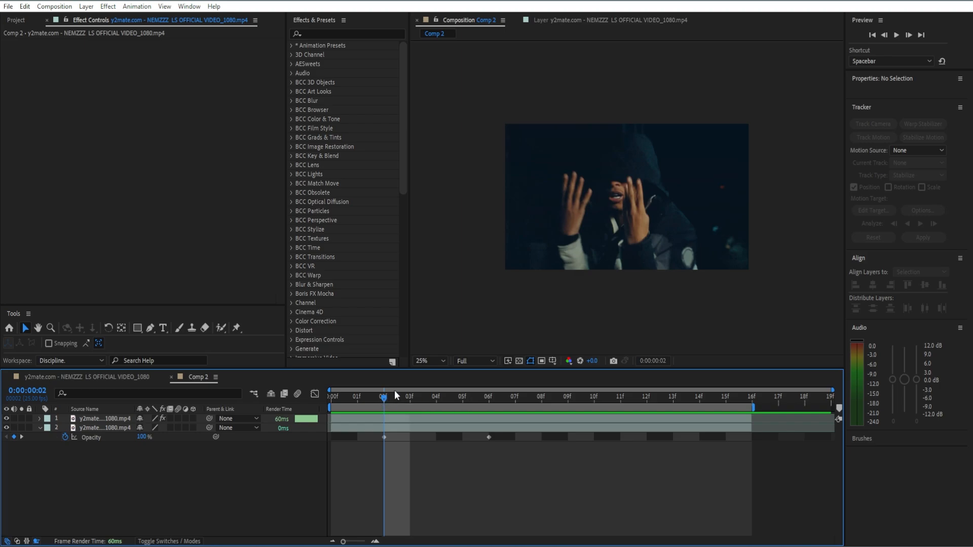
Copy the 0% Opacity keyframe to frame 11 and paste another Opacity keyframe at frame 15
left_click_drag(381, 393, 619, 406)
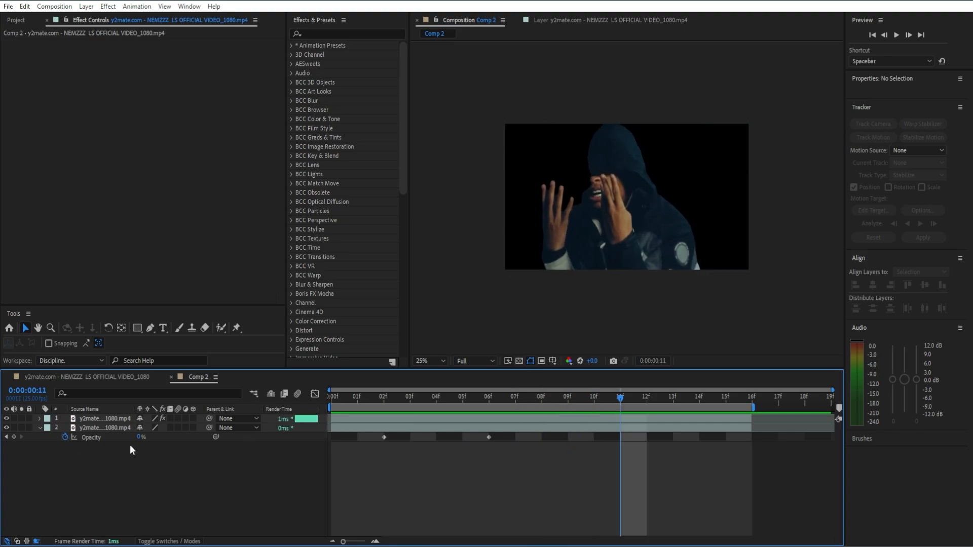
left_click(488, 436)
key("ctrl+c")
key("ctrl+v")
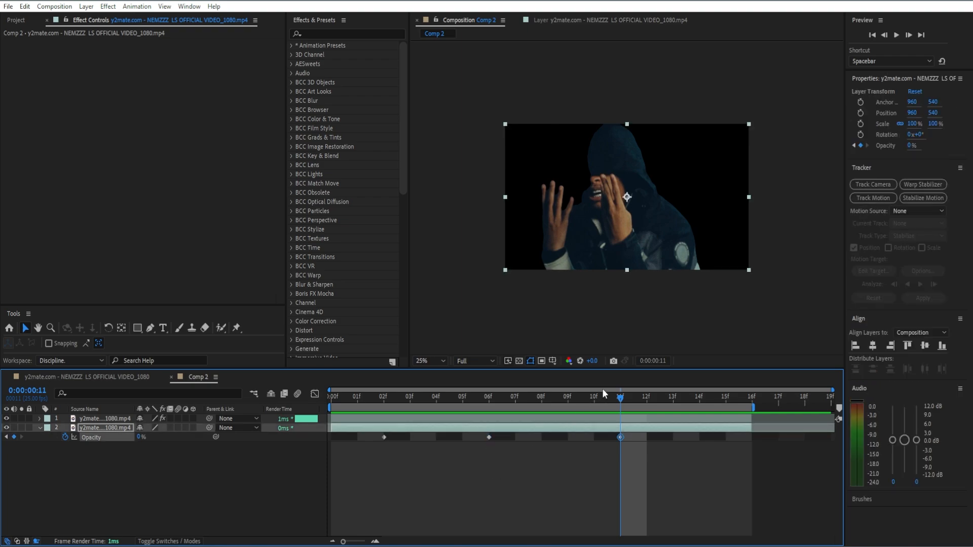
left_click_drag(624, 399, 522, 420)
key("ctrl+v")
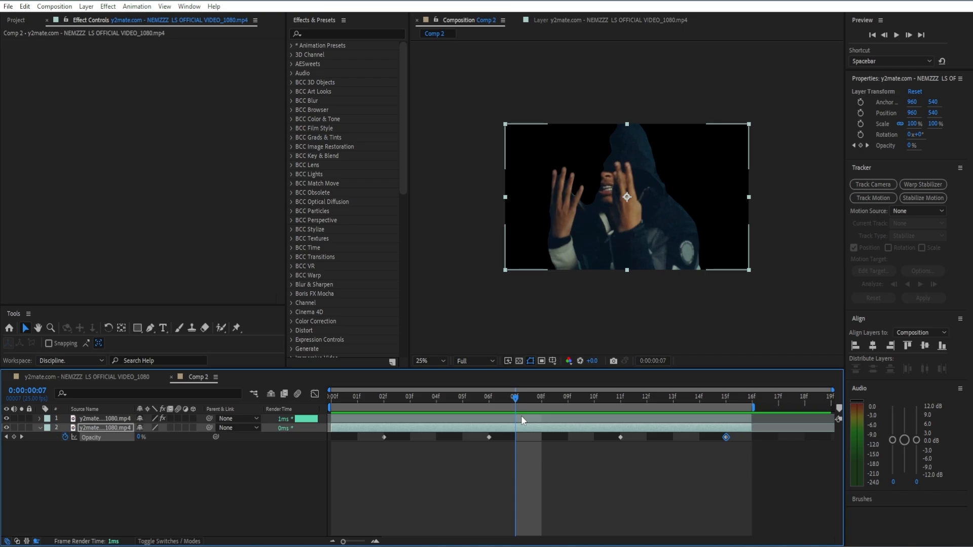
Apply Easy Ease to all four Opacity keyframes of the original footage layer and collapse its properties
left_click_drag(505, 402, 462, 435)
left_click_drag(372, 433, 727, 444)
key("F9")
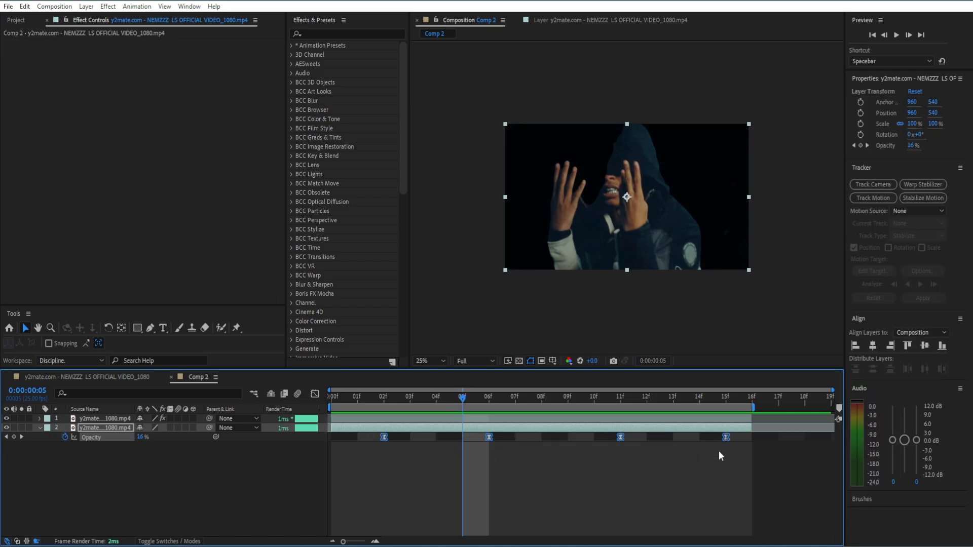
key("u")
Reveal the rotoscoped cutout layer's Scale and set a 100% starting keyframe at frame 4
left_click(476, 419)
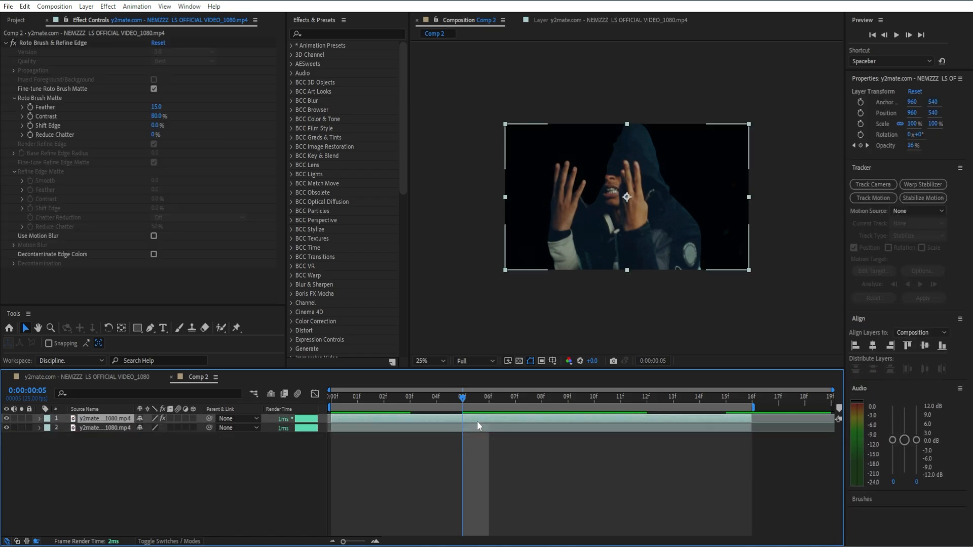
left_click(6, 43)
key("s")
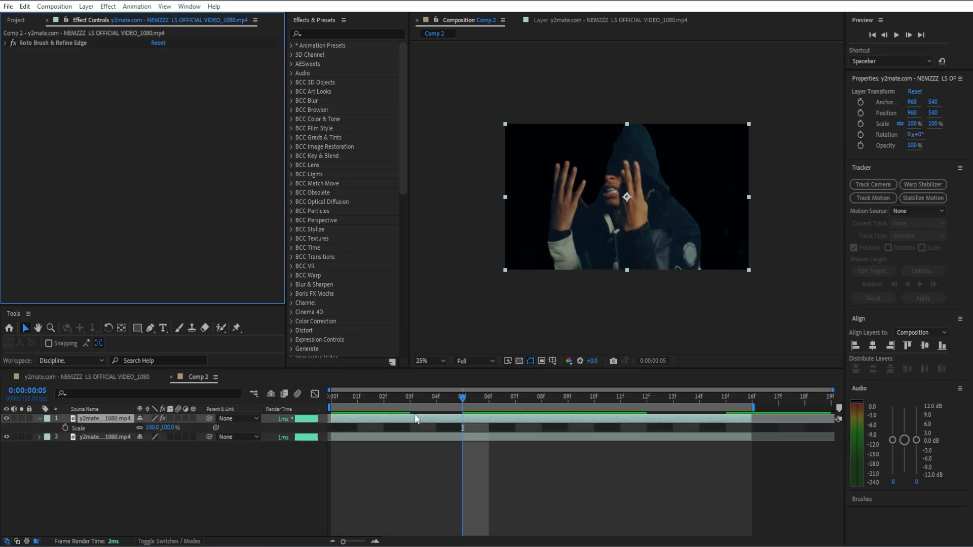
left_click_drag(462, 400, 435, 398)
left_click(65, 428)
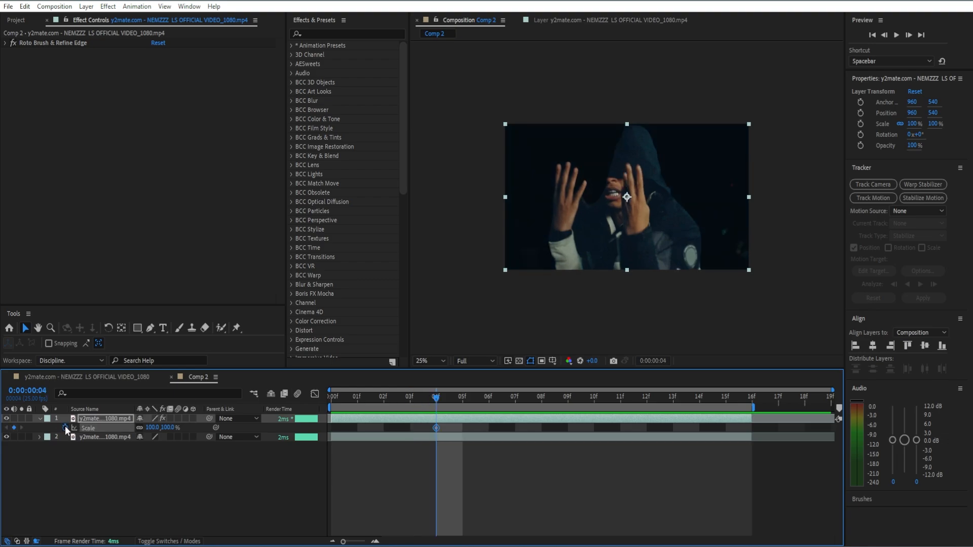
Unlink the cutout's Scale proportions, try a wider horizontal scale at frame 5, and undo that scale change
left_click_drag(436, 400, 462, 396)
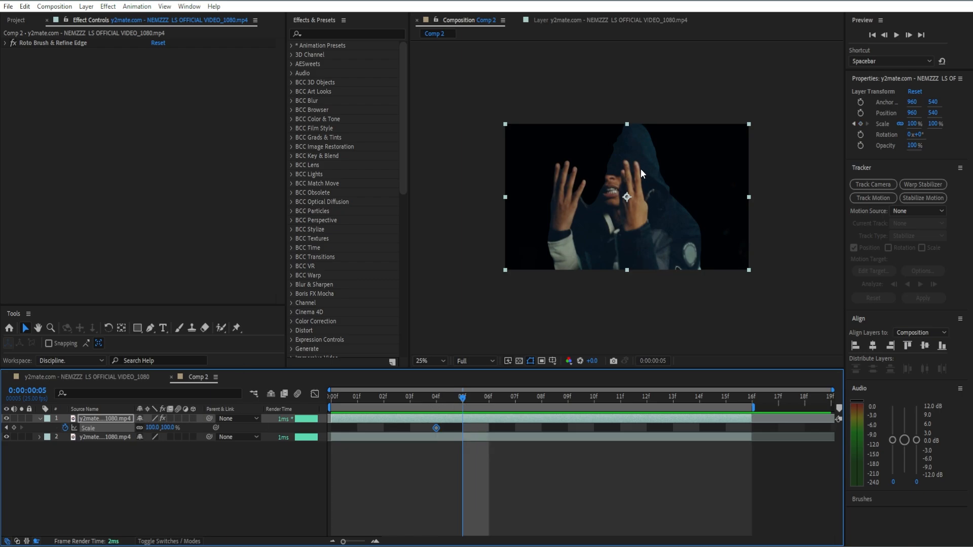
left_click(139, 428)
left_click(141, 429)
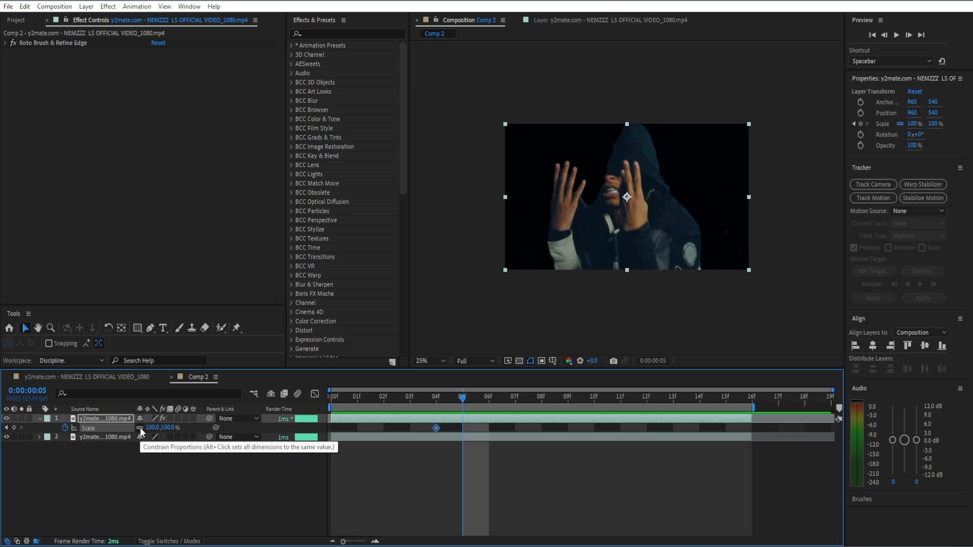
left_click(139, 428)
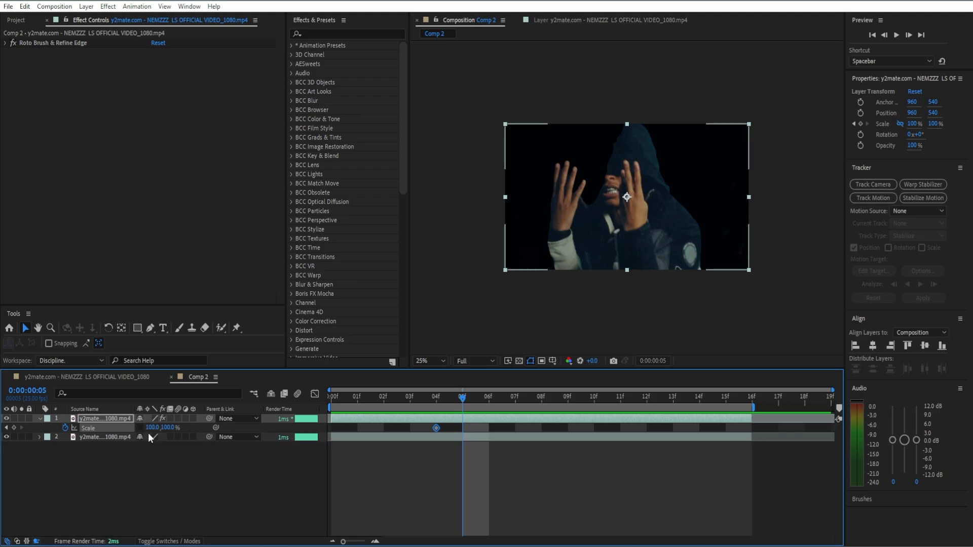
left_click_drag(152, 428, 182, 433)
key("ctrl+z")
Keyframe the cutout's Scale to 36, 57% at frame 6, 241, 106% at frame 7 and 159, 289% at frame 8, repeating at frames 10, 12 and 14
left_click_drag(442, 399, 489, 399)
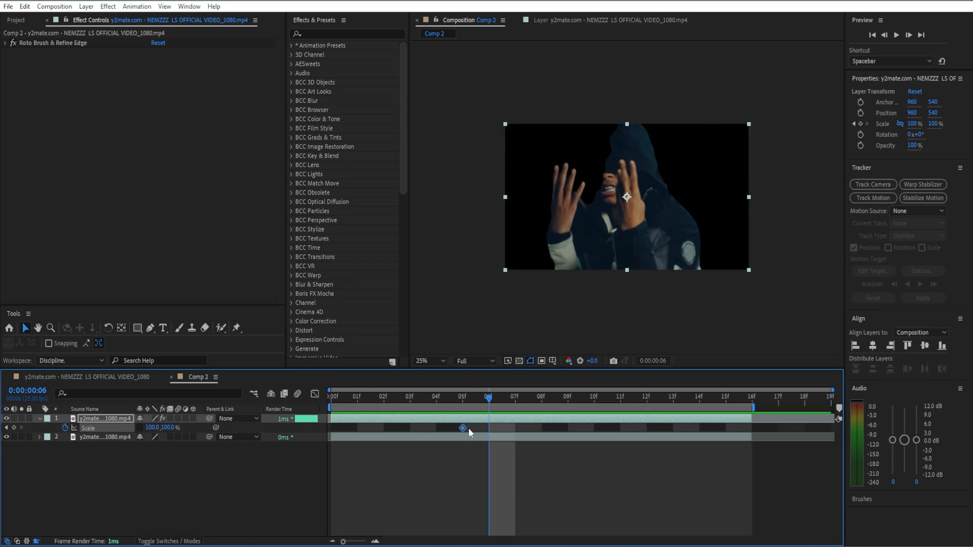
mouse_move(490, 401)
left_mouse_down()
mouse_move(397, 407)
mouse_move(485, 391)
mouse_move(462, 398)
mouse_move(513, 399)
mouse_move(492, 402)
left_mouse_up()
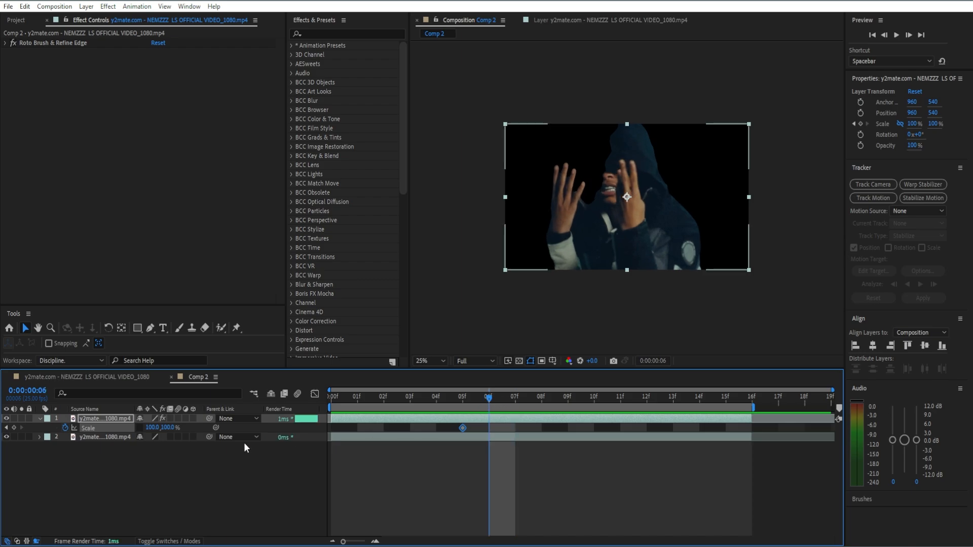
left_click_drag(152, 427, 228, 429)
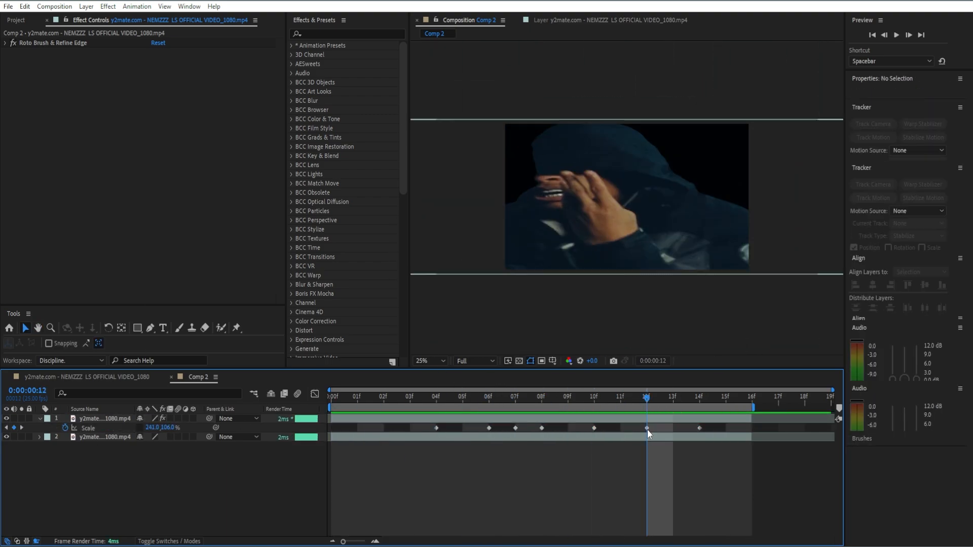
left_click(700, 428)
left_click(594, 387)
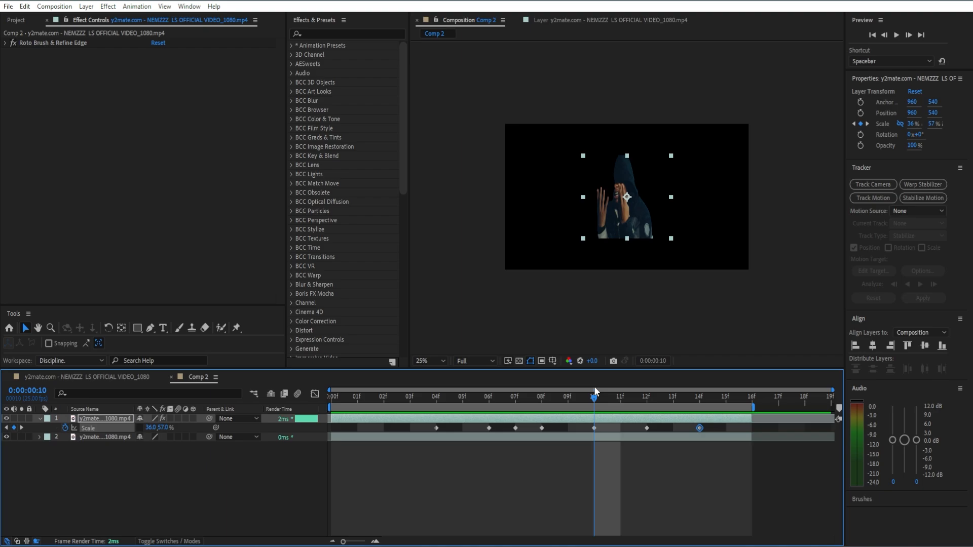
Apply Easy Ease to all of the cutout's Scale keyframes and collapse the layer's properties
left_click_drag(421, 428, 349, 443)
key("F9")
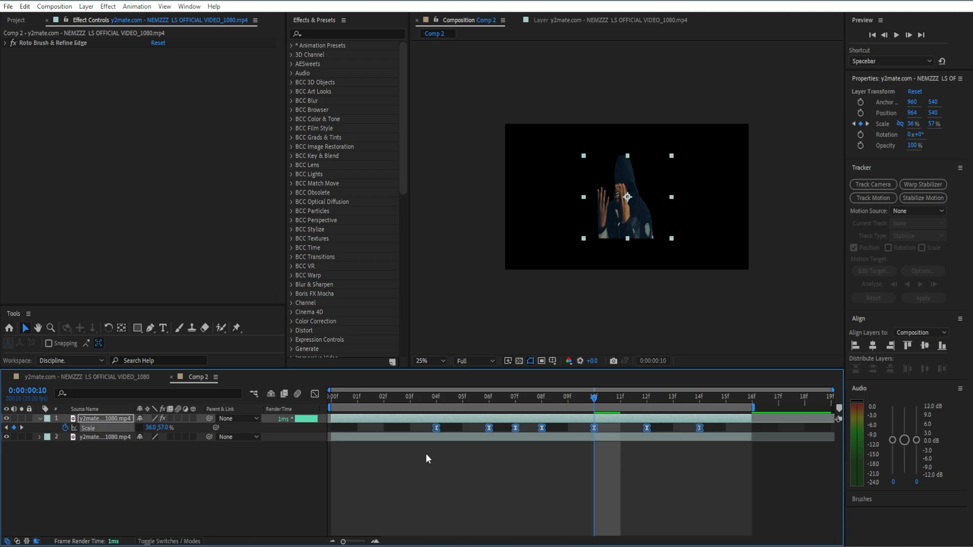
key("e")
key("e")
left_click(459, 494)
left_click(413, 419)
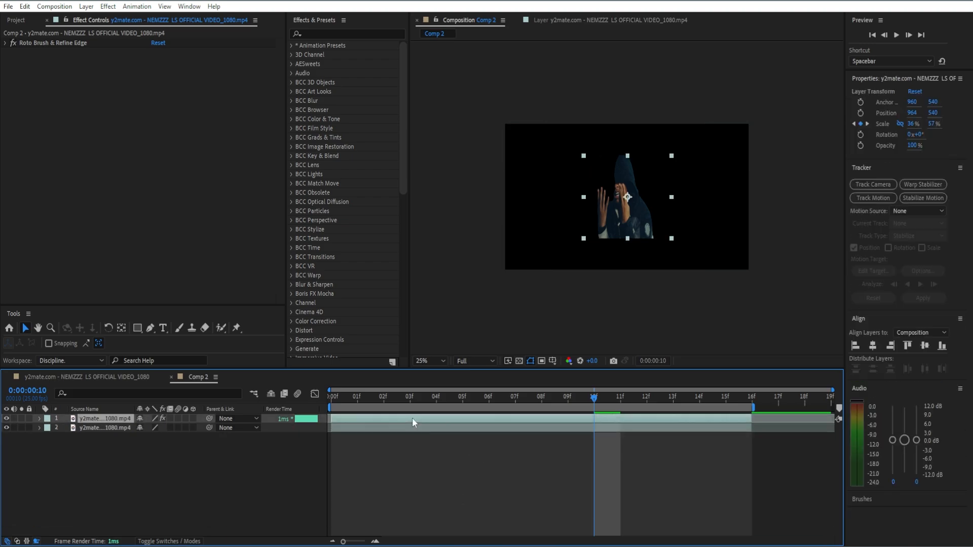
key("e")
key("e")
left_click(461, 451)
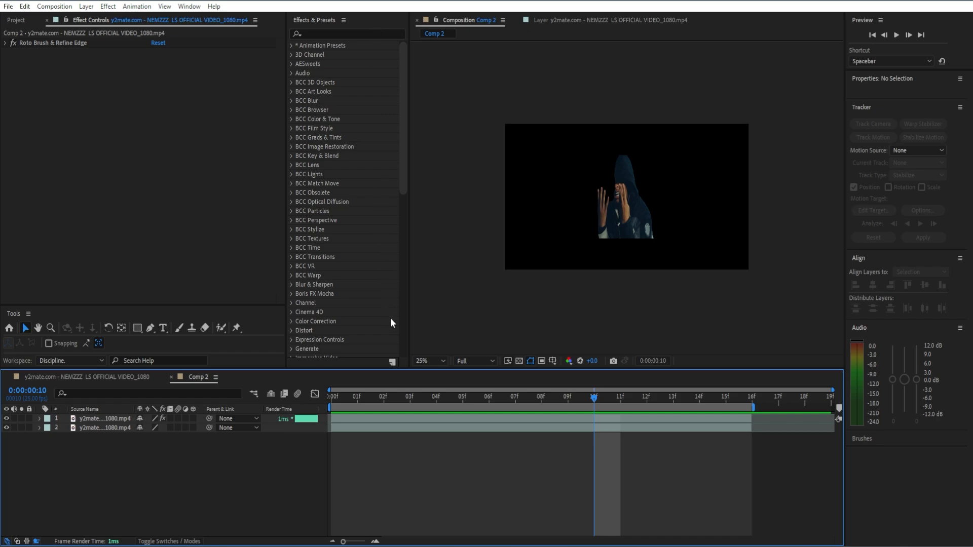
Find the Exposure effect under Color Correction, apply it to the cutout layer, and reveal the layer's keyframes
left_click(409, 418)
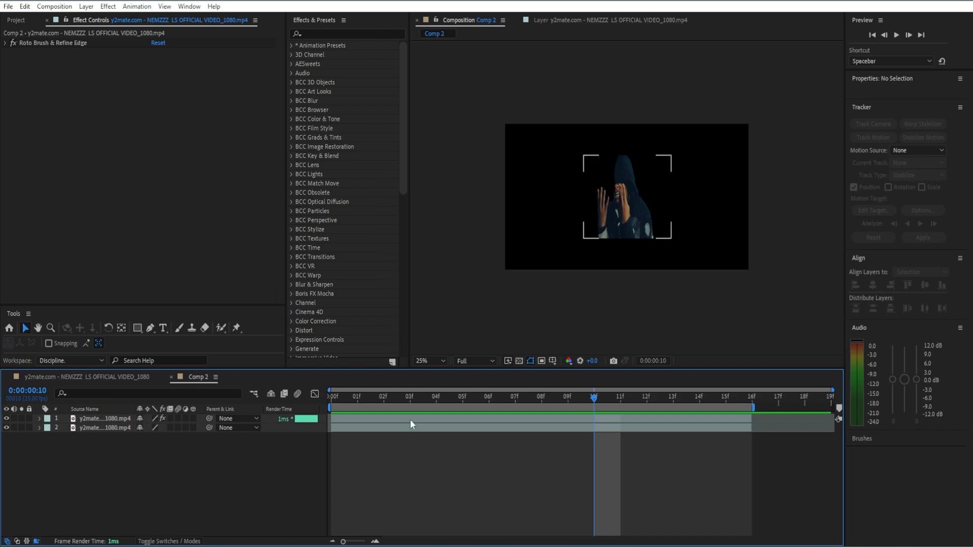
left_click(340, 30)
type("expos")
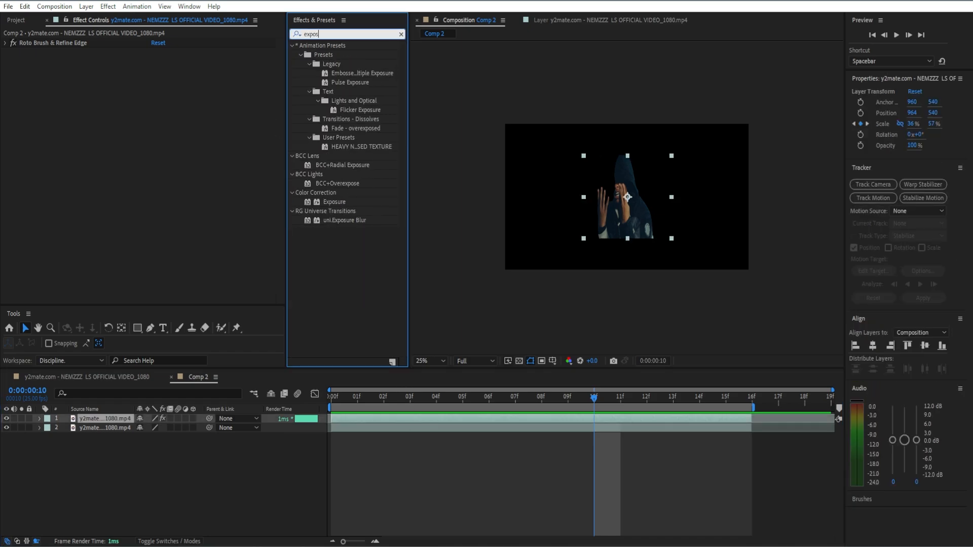
left_click_drag(326, 201, 130, 207)
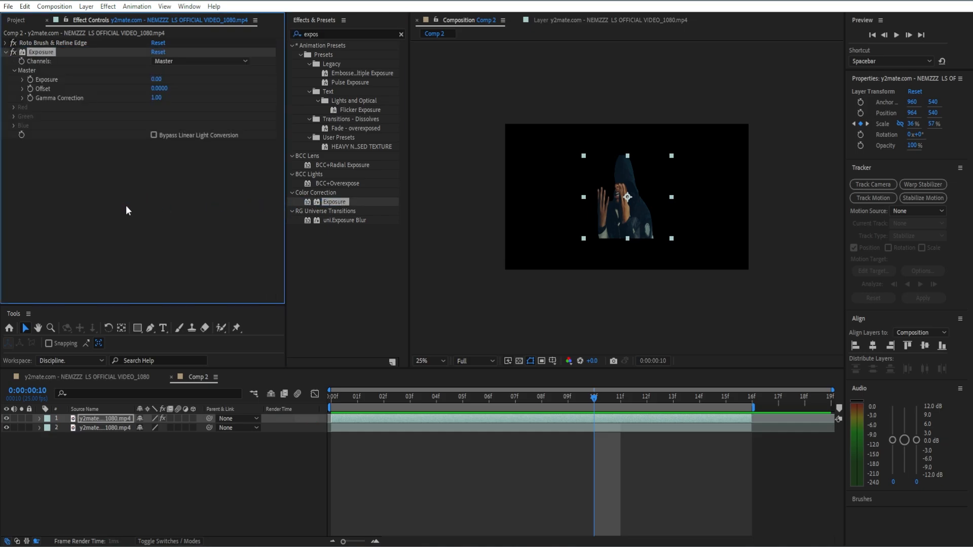
key("u")
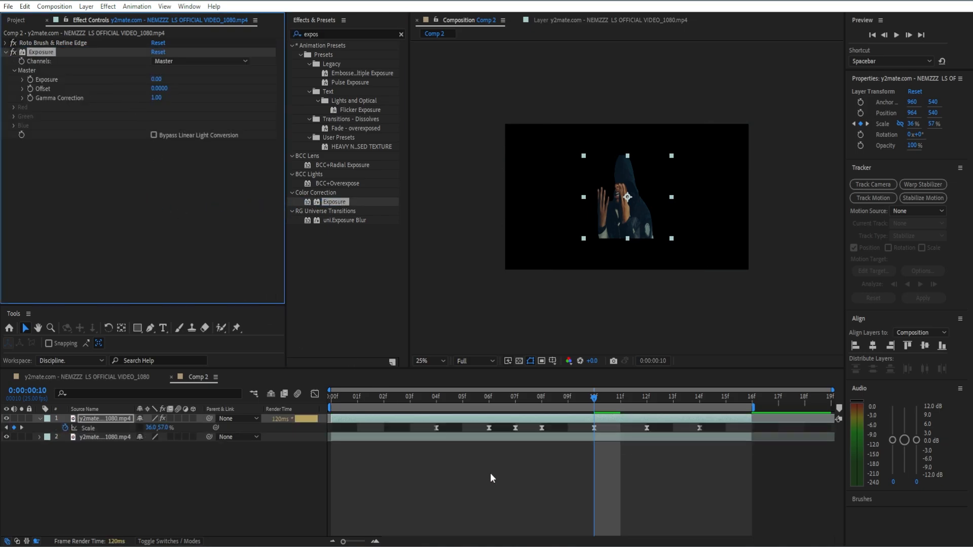
Keyframe the cutout's Exposure at 0.00 and place that keyframe on frame 4, in line with the first Scale keyframe
left_click(608, 398)
key("space")
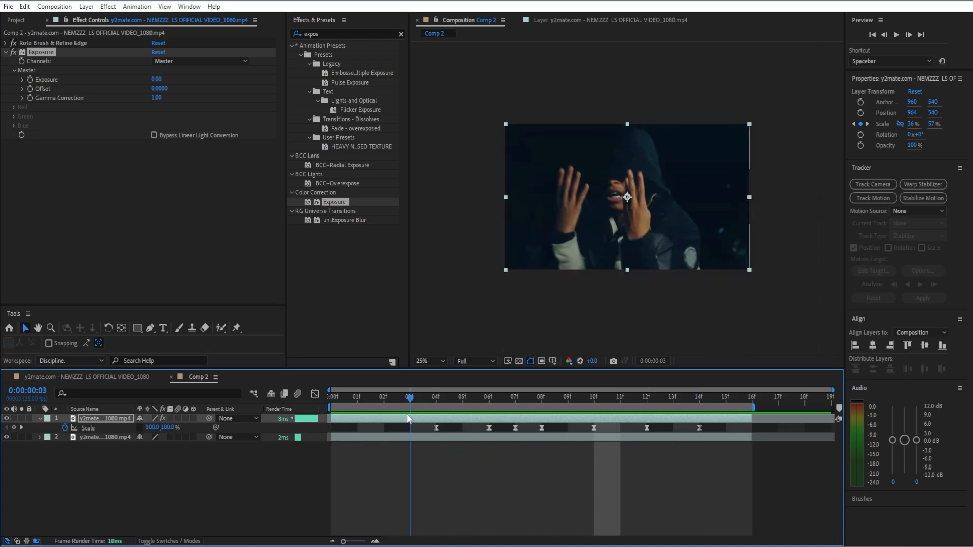
left_click(31, 79)
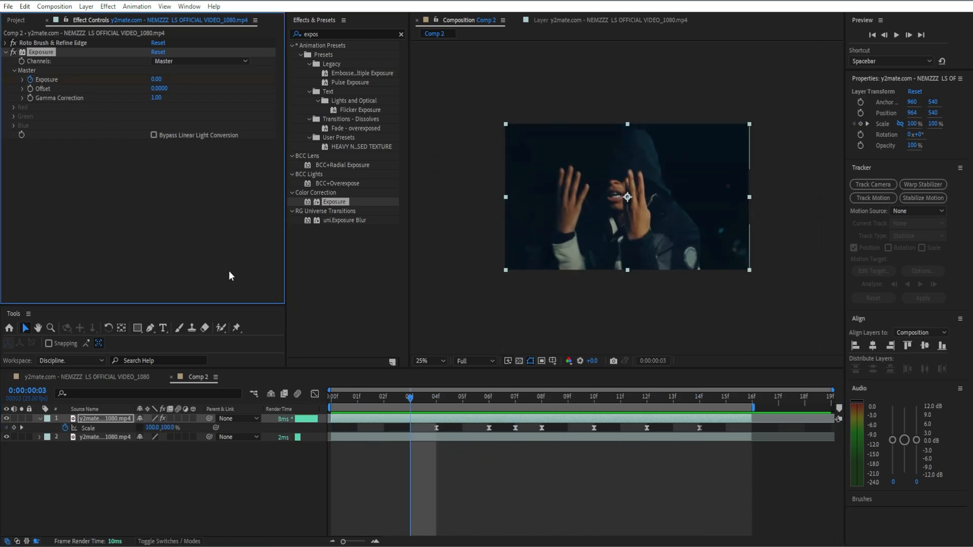
key("e")
key("u")
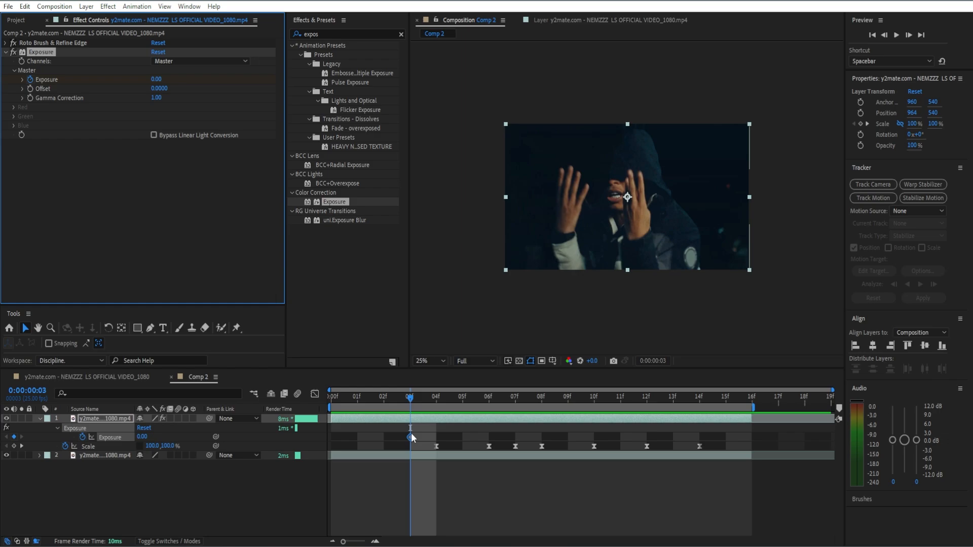
left_click_drag(411, 435, 488, 400)
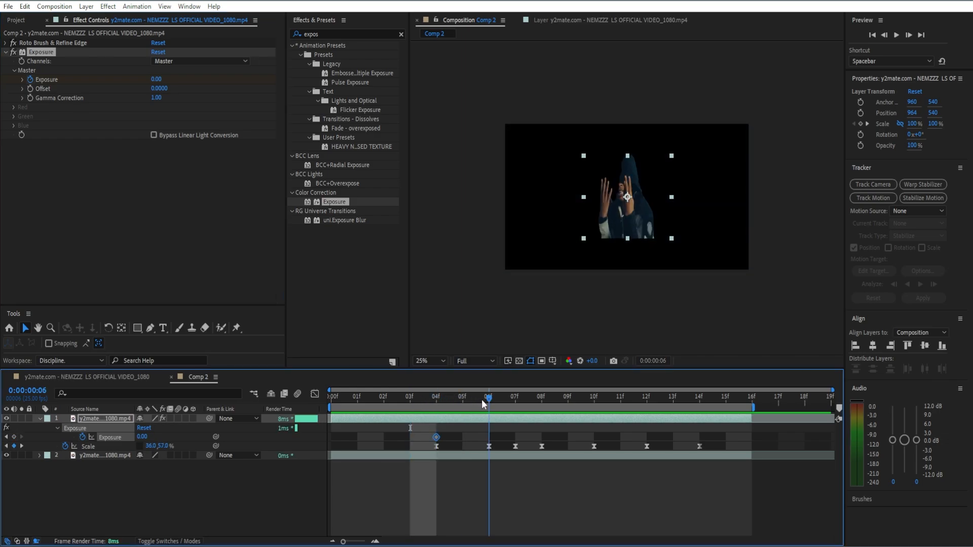
Keyframe the cutout's Exposure at 6.30 on frame 6, 0.00 on frame 7 and 6.30 on frame 8
left_click_drag(156, 79, 490, 91)
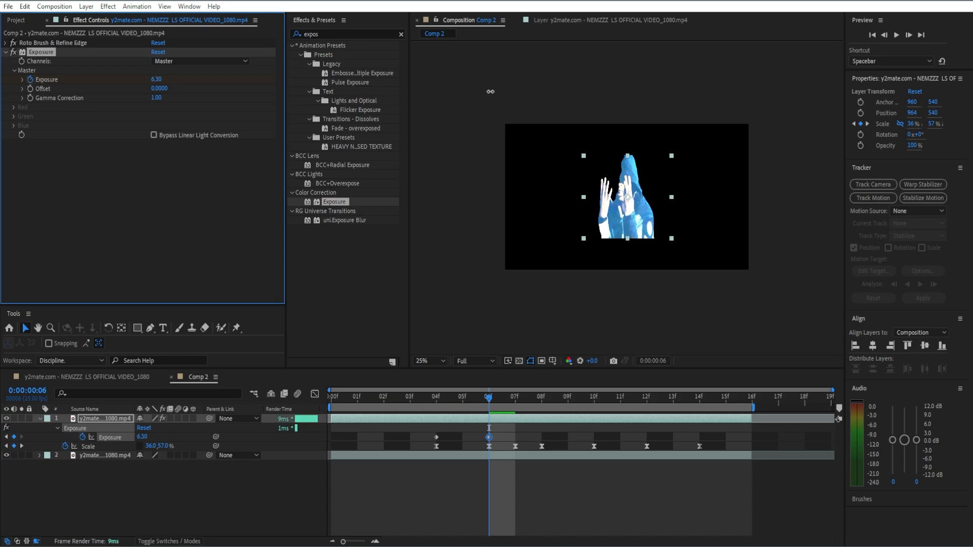
left_click(515, 399)
key("ctrl+v")
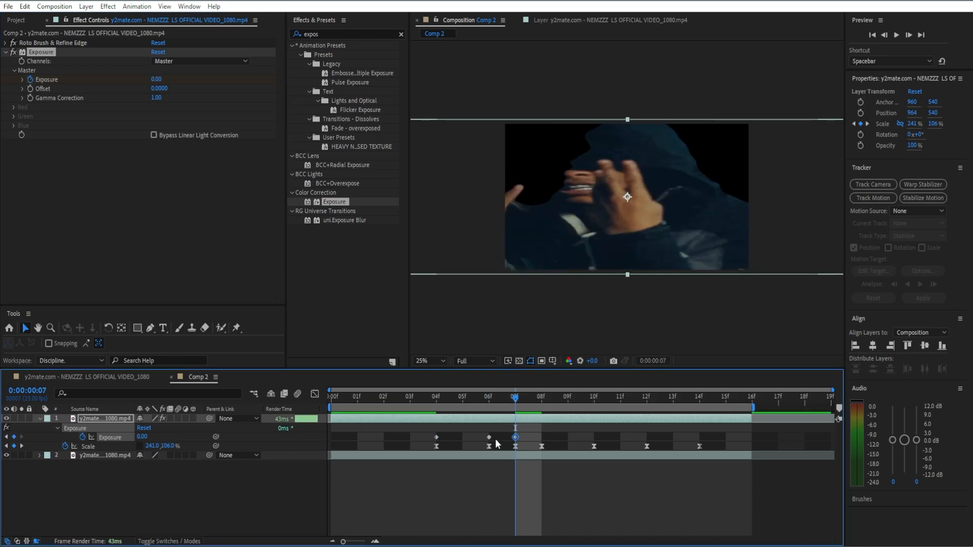
left_click(528, 400)
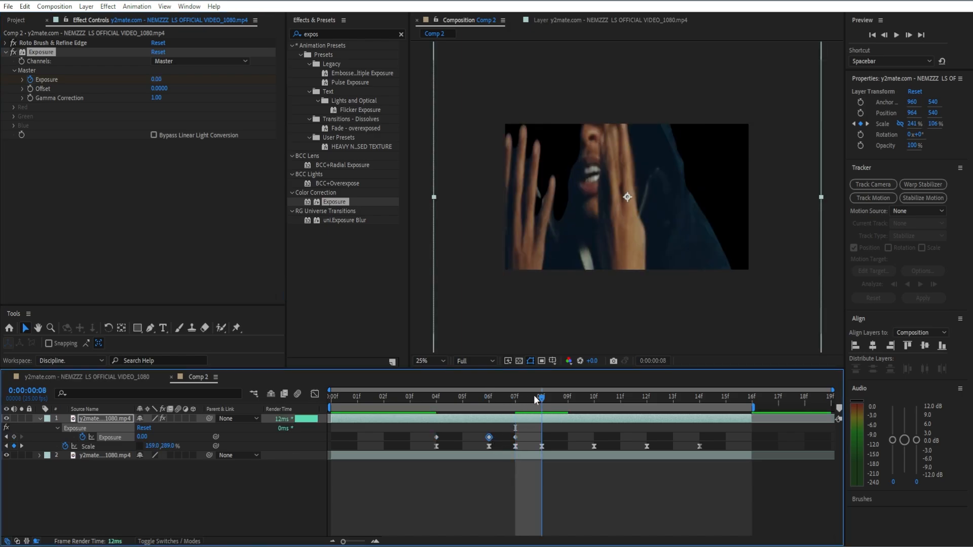
key("ctrl+v")
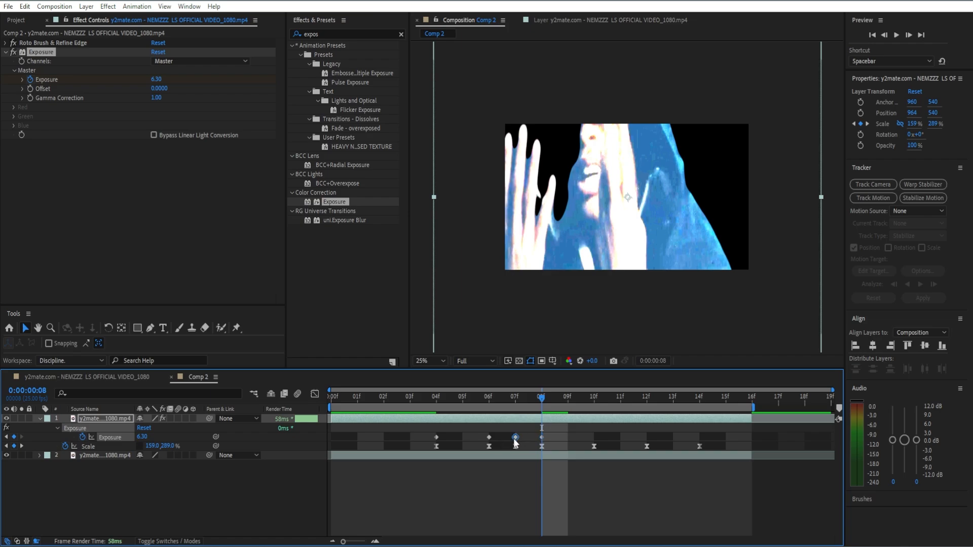
Copy the Exposure keyframes onward so the value is 0.00 on frame 9 and 6.30 on frame 10
left_click(575, 401)
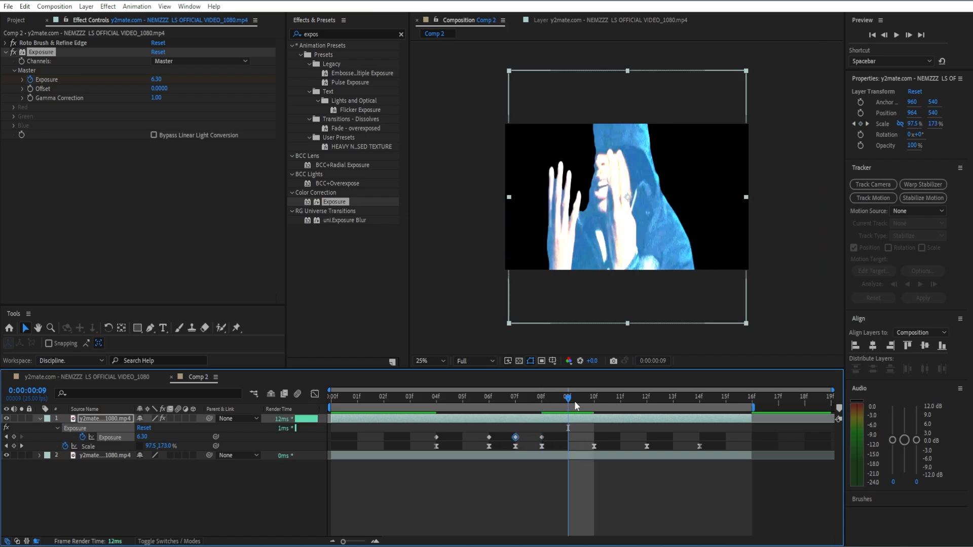
key("ctrl+v")
left_click(542, 437)
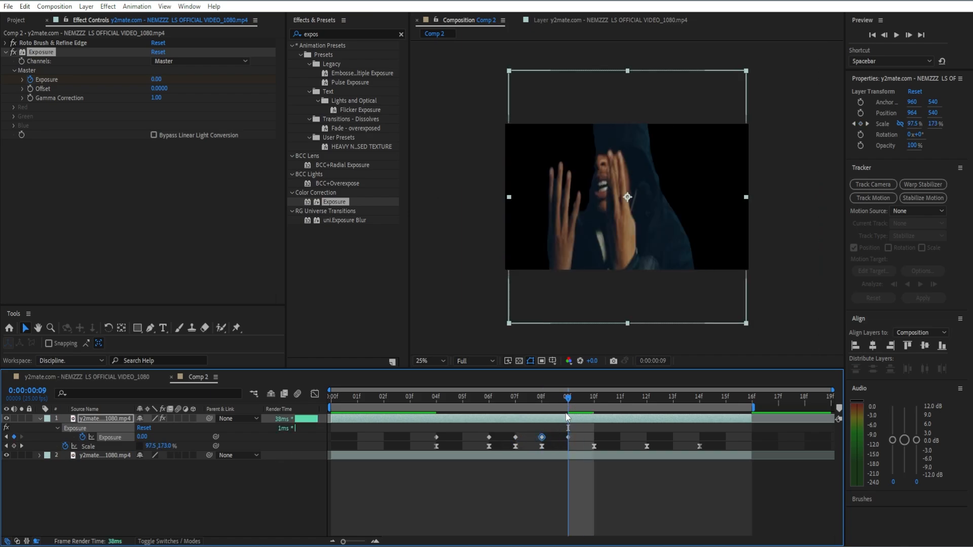
left_click(593, 403)
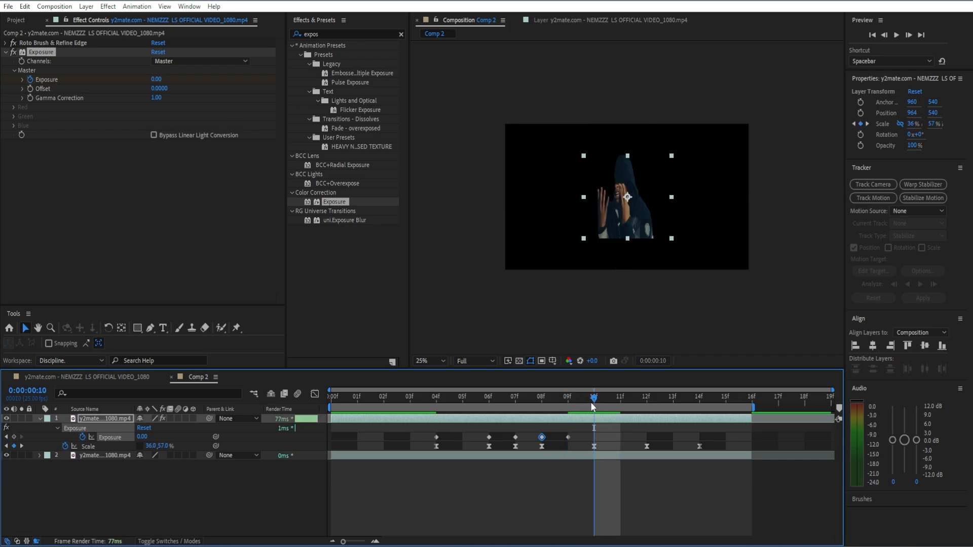
key("ctrl+v")
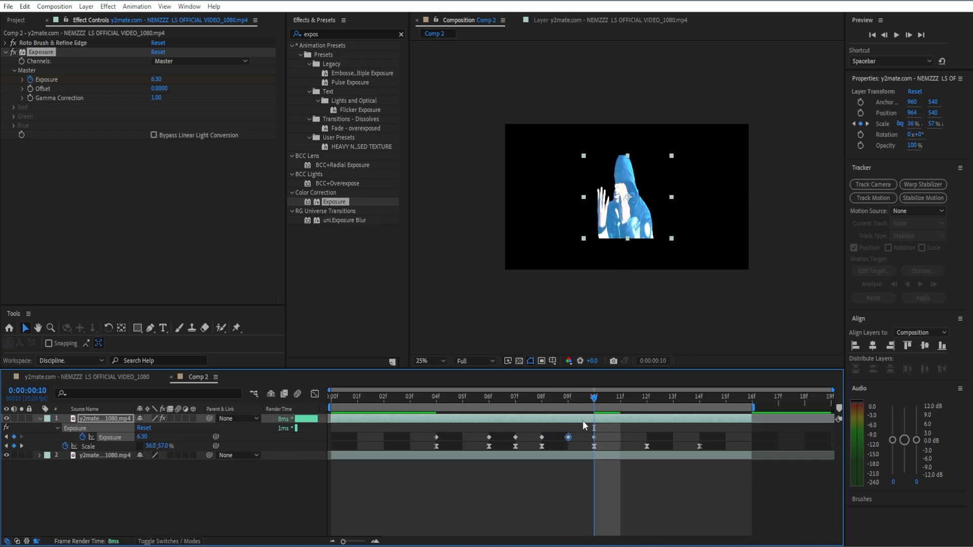
Continue the Exposure flashes with keyframes of 0.00 on frame 11, 6.30 on frame 12 and 0.00 on frame 13
left_click(607, 397)
key("ctrl+v")
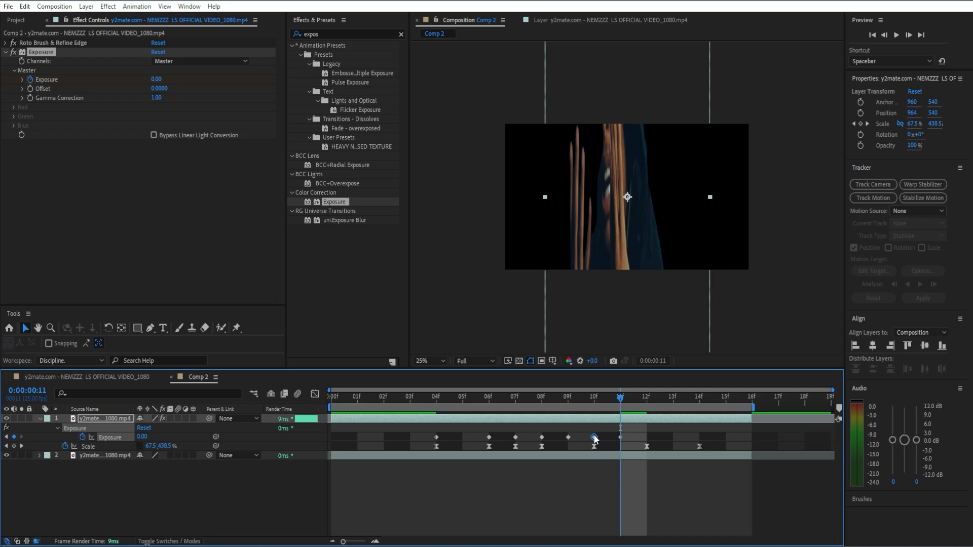
left_click(640, 399)
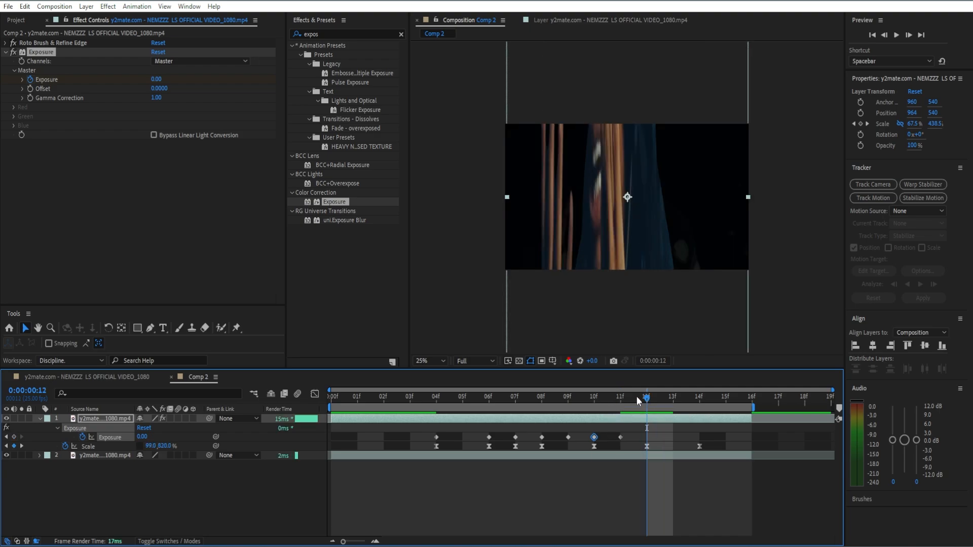
key("ctrl+v")
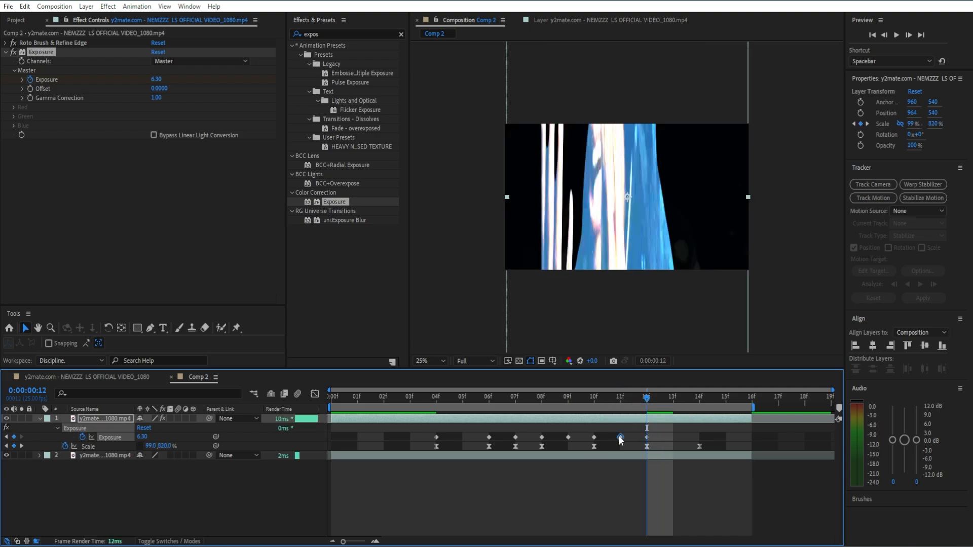
left_click(662, 399)
key("ctrl+v")
left_click(646, 439)
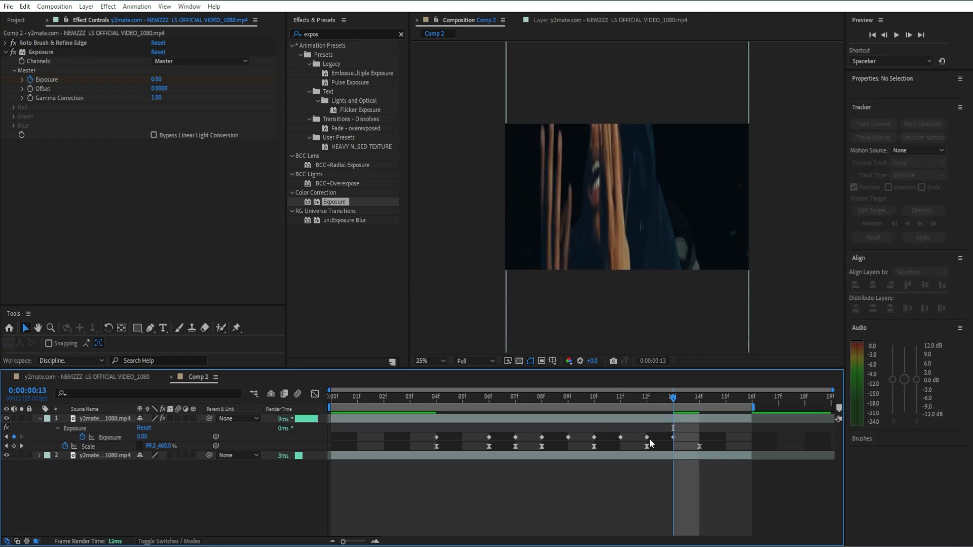
left_click(647, 438)
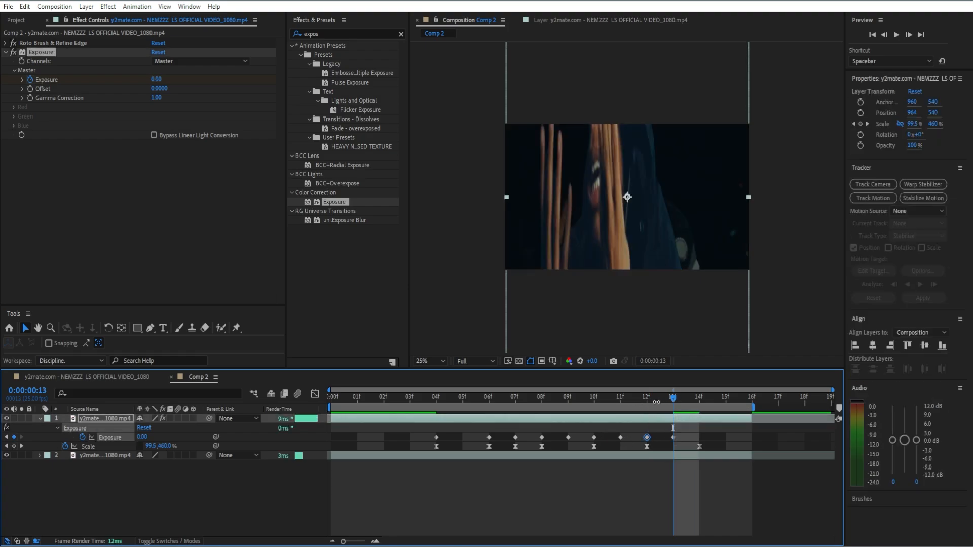
left_click(700, 398)
key("ctrl+v")
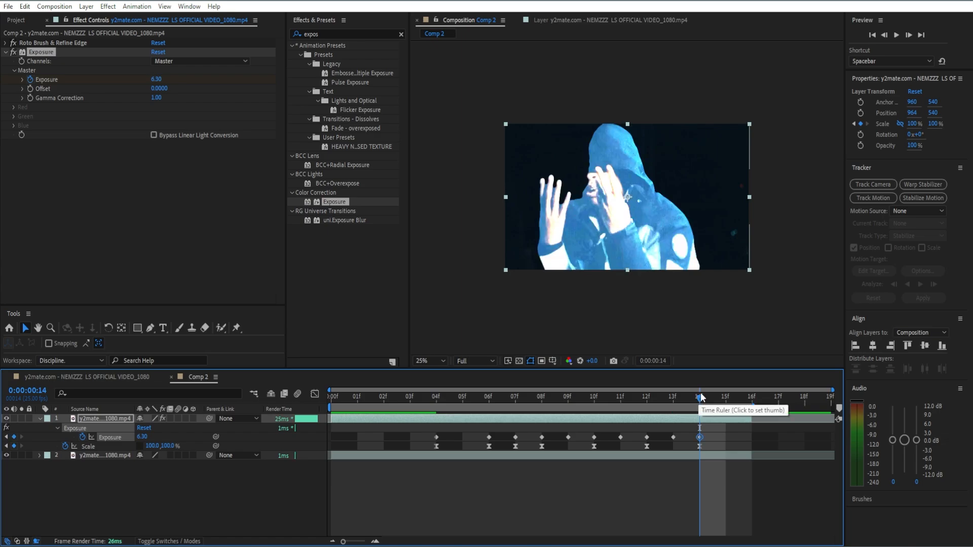
key("ctrl+z")
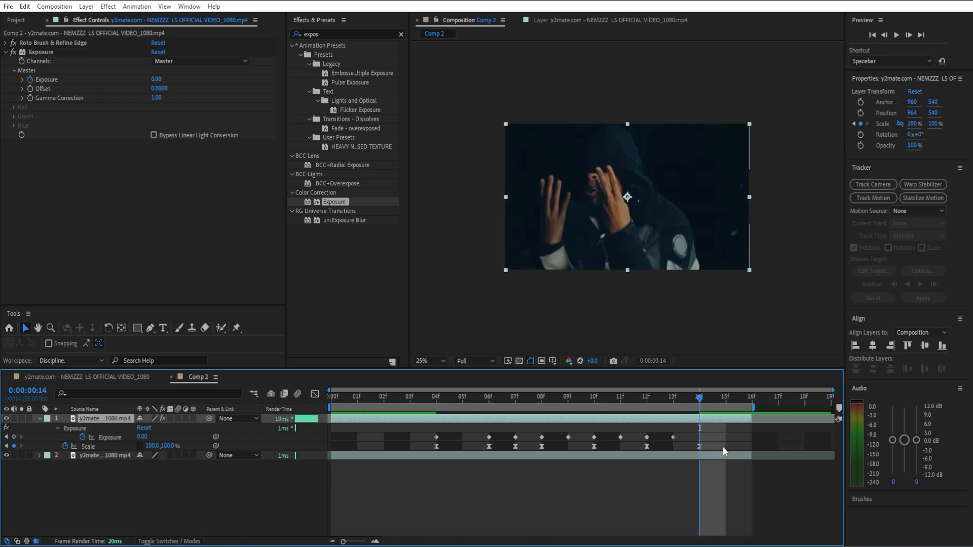
Move the 0.00 Exposure keyframe from frame 13 to frame 14 and preview the flashing animation
left_click(675, 438)
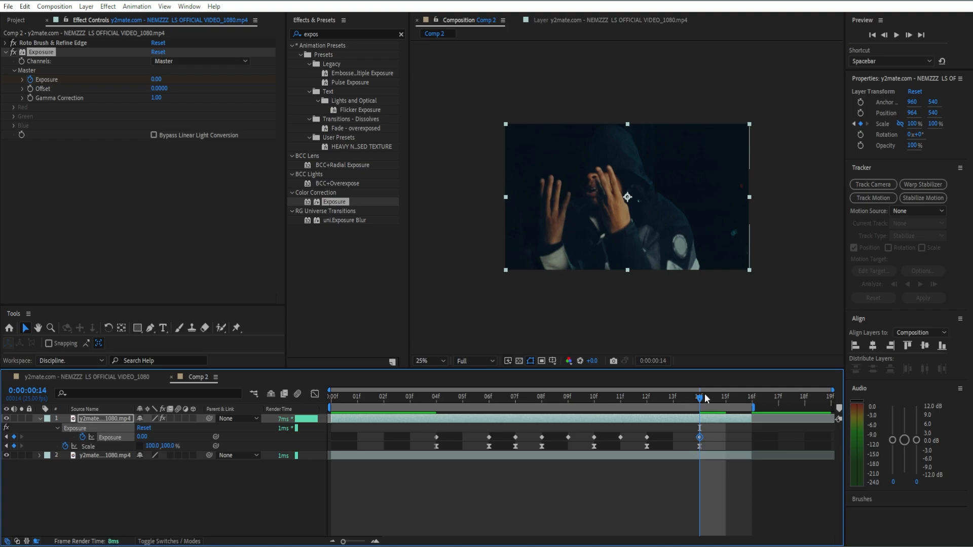
key("space")
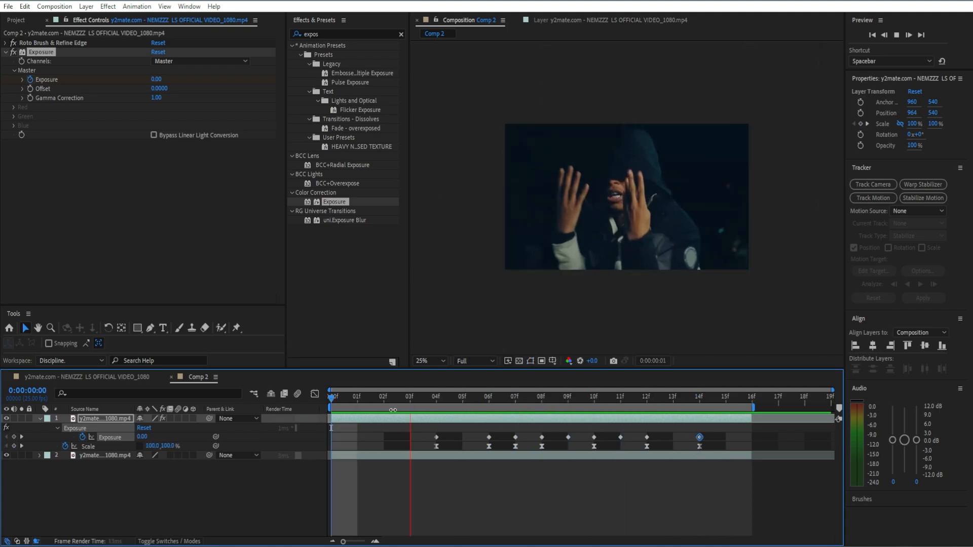
key("space")
key("space")
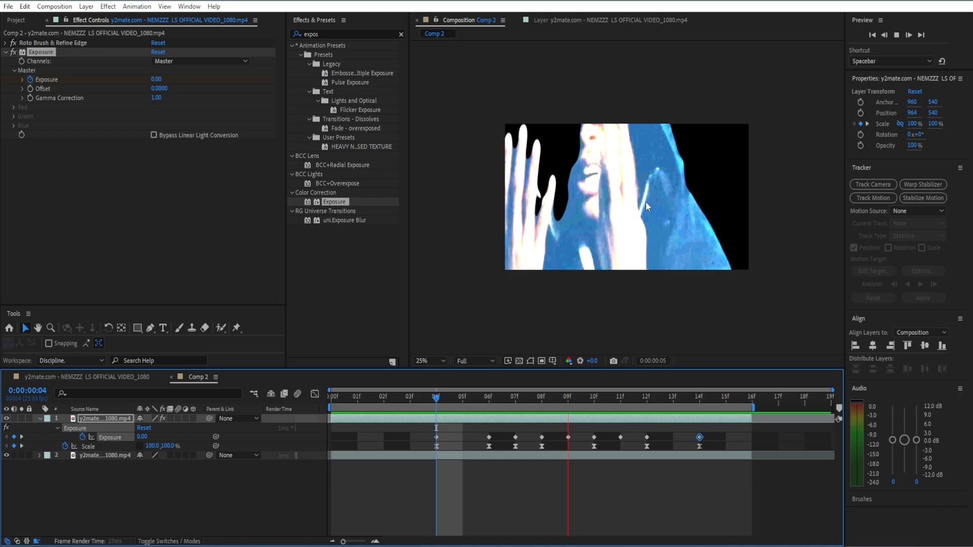
key("space")
key("Page_Up")
key("Page_Up")
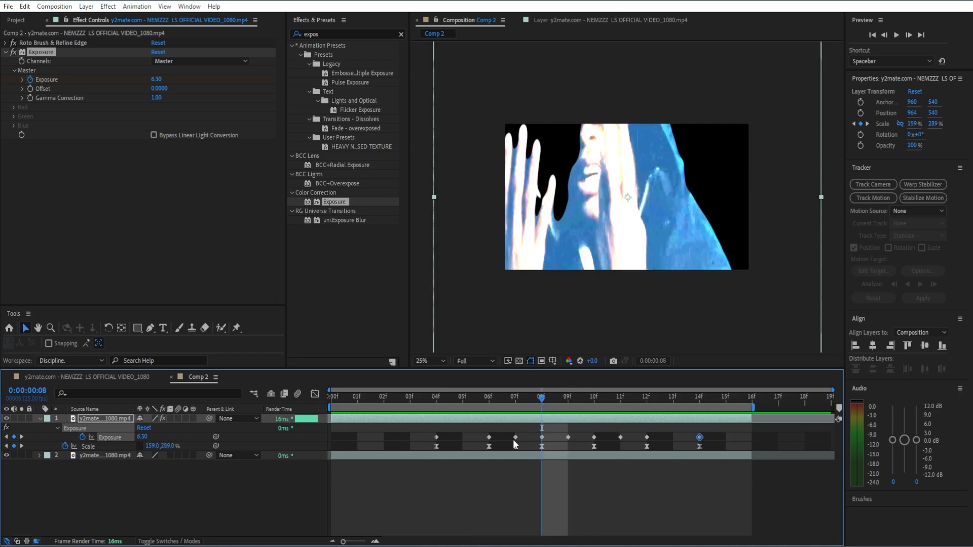
key("Delete")
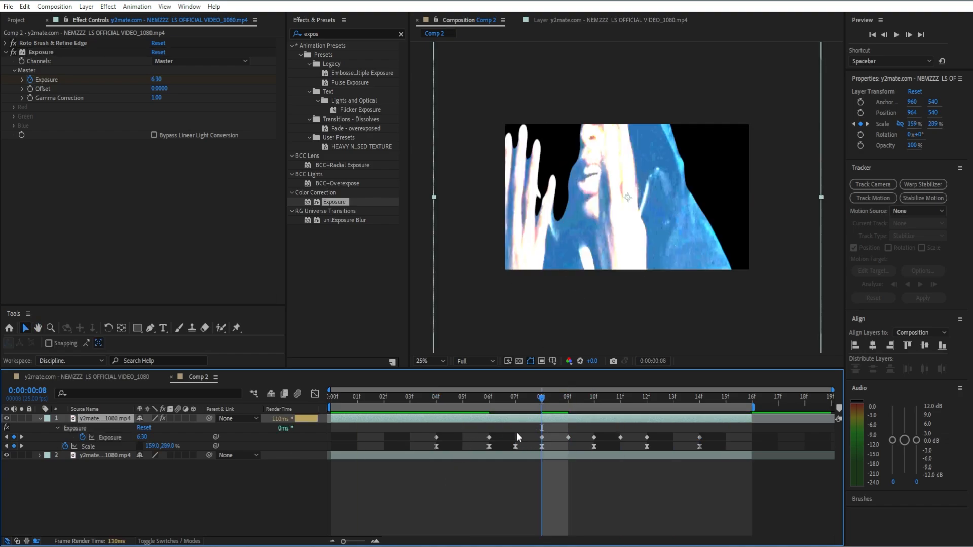
left_click(568, 437)
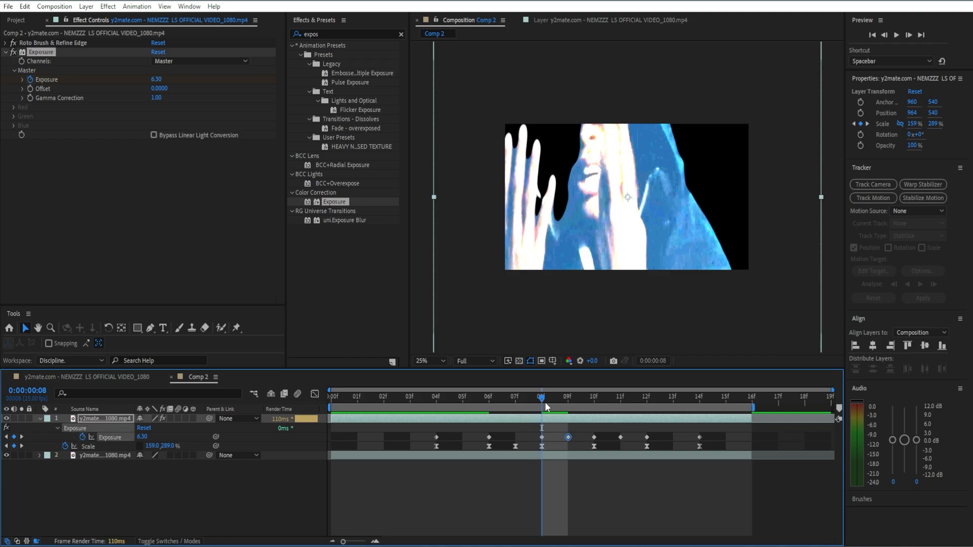
mouse_move(528, 401)
left_mouse_down()
mouse_move(498, 408)
mouse_move(514, 401)
left_mouse_up()
key("Delete")
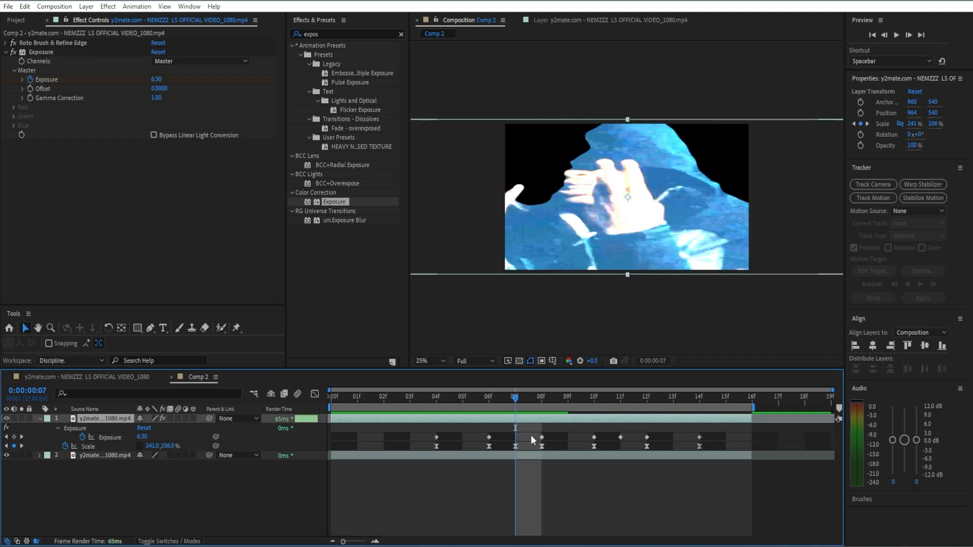
key("ctrl+z")
key("ctrl+z")
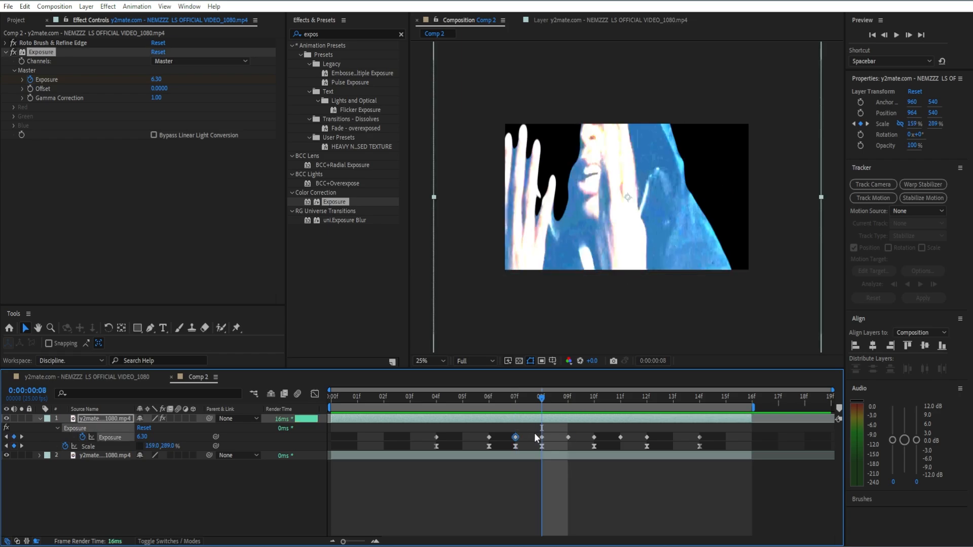
Replace the frame 8 Exposure keyframe with the 0.00 keyframe from frame 7 and preview the change
left_click(541, 437)
key("Delete")
left_click_drag(516, 437, 542, 437)
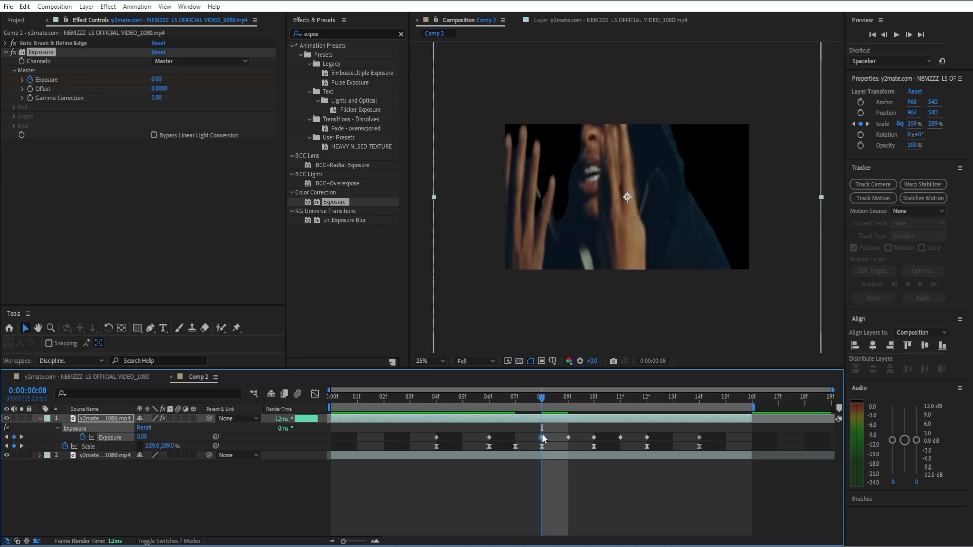
left_click_drag(545, 398, 410, 399)
key("space")
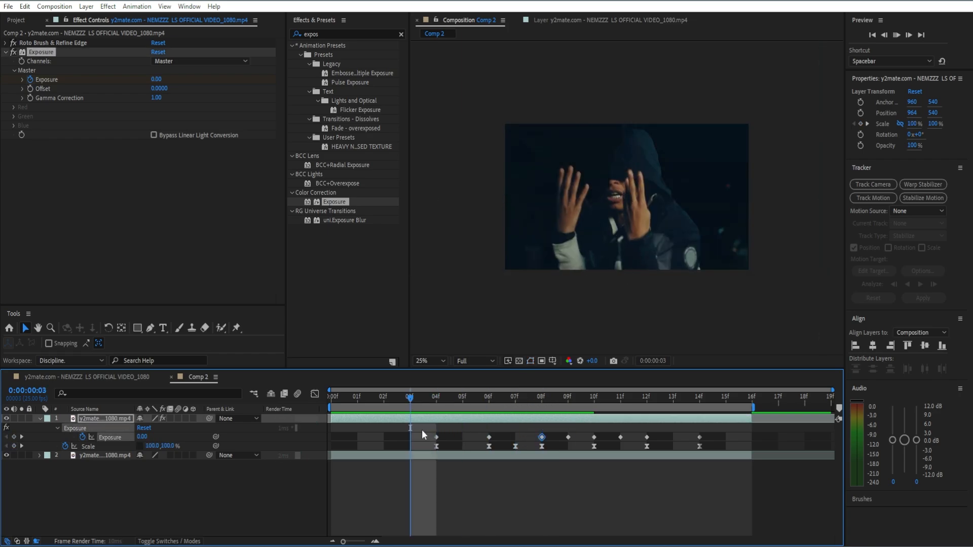
key("space")
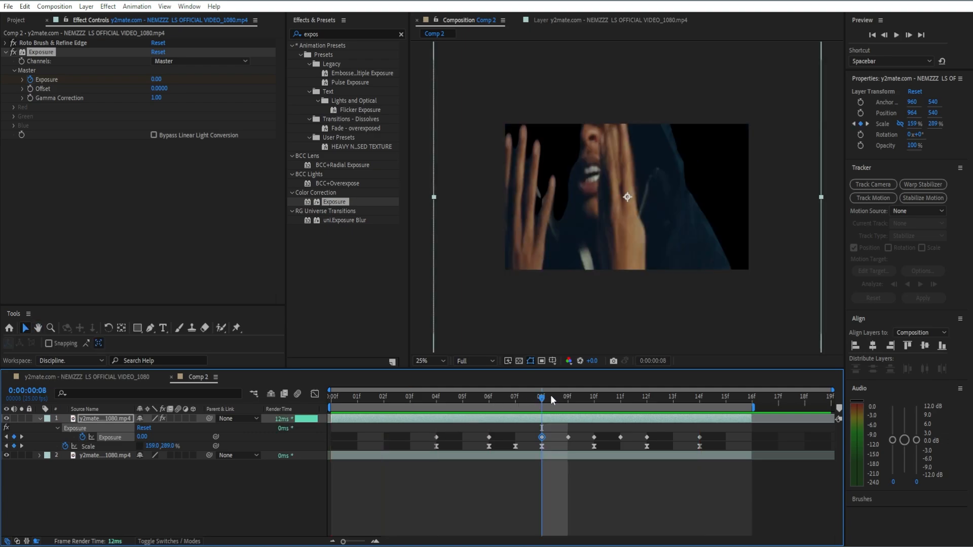
Replace the frame 10 Exposure keyframe with the 0.00 one from frame 9, and move the 6.30 keyframe from frame 12 to frame 11
left_click_drag(552, 400, 570, 431)
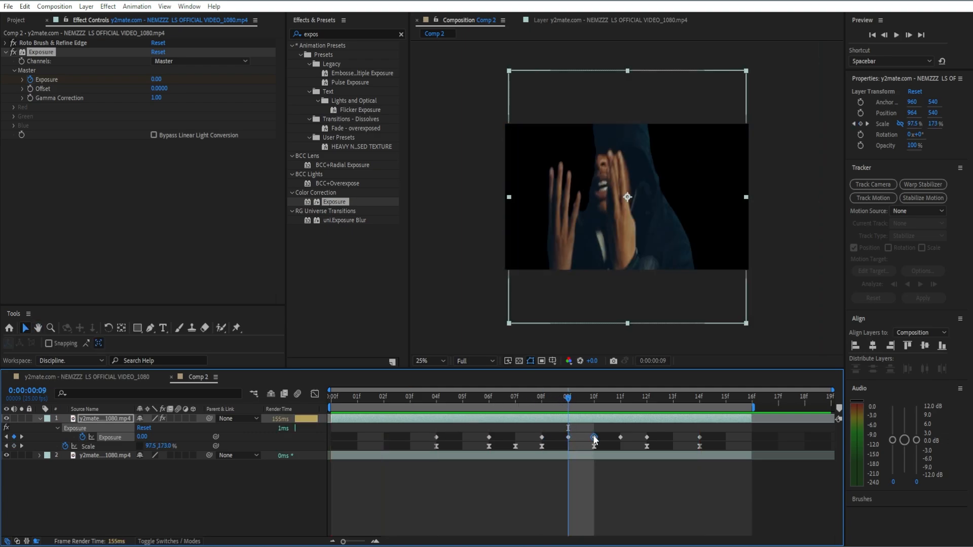
mouse_move(594, 439)
mouse_move(594, 437)
left_mouse_down()
mouse_move(569, 436)
mouse_move(594, 438)
left_mouse_up()
left_click(618, 396)
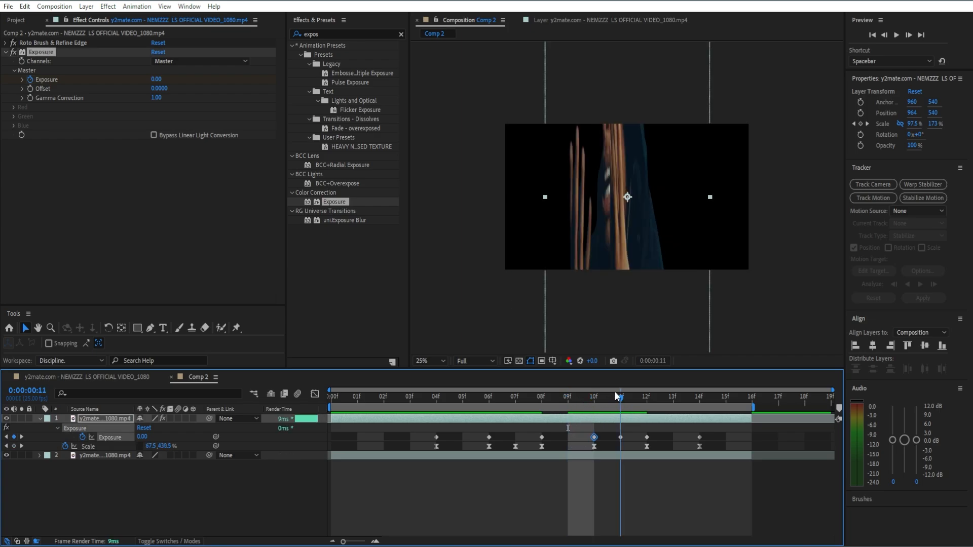
left_click(644, 438)
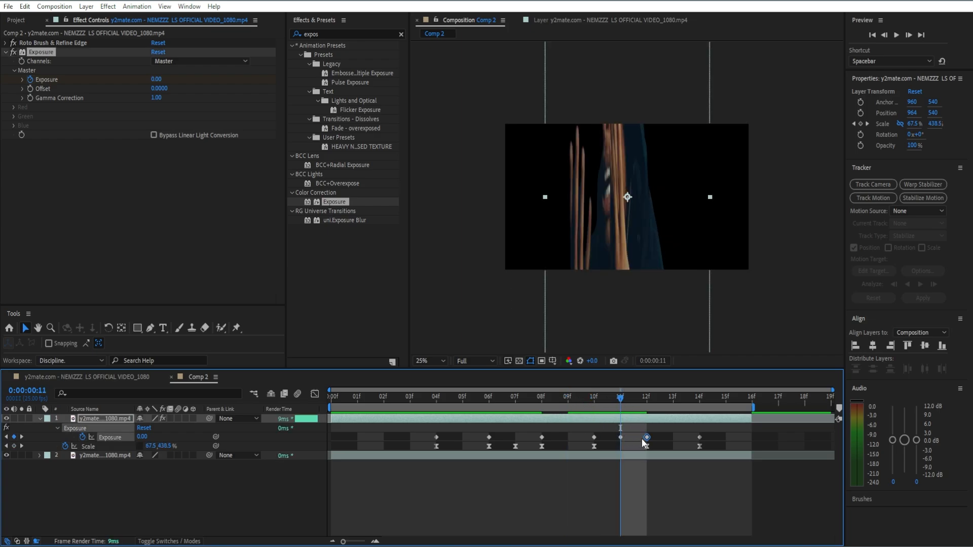
left_click_drag(645, 437, 625, 443)
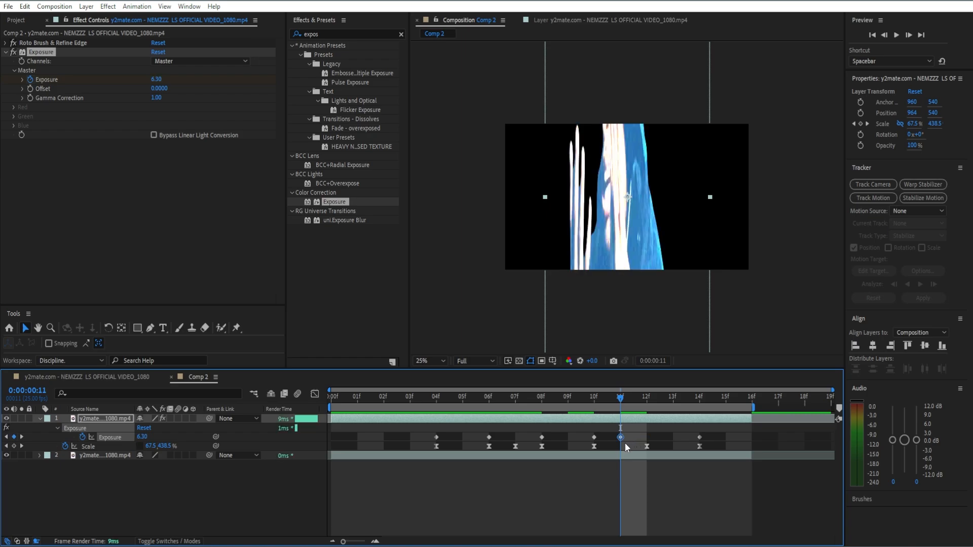
Play back the composition to review the timing of the cutout's Exposure flashes
left_click(641, 435)
left_click(536, 409)
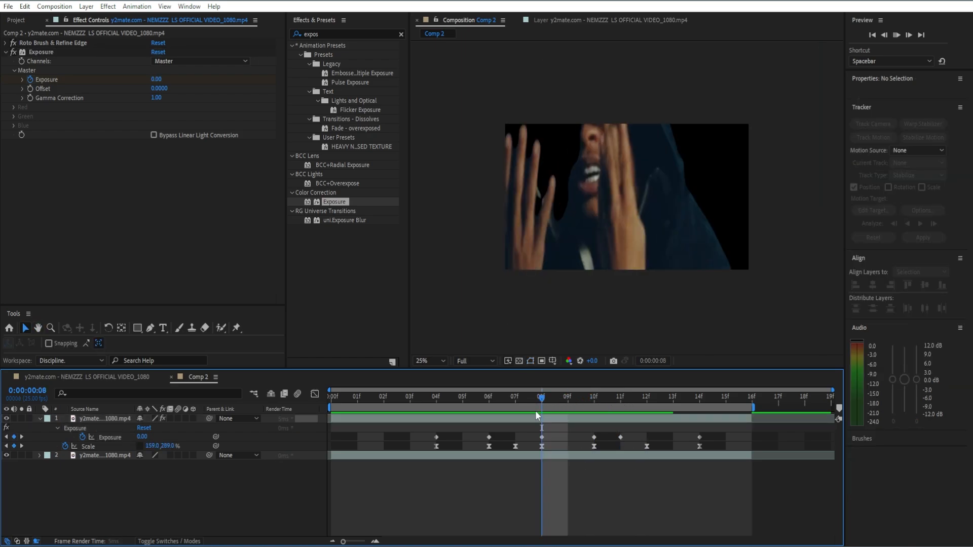
key("space")
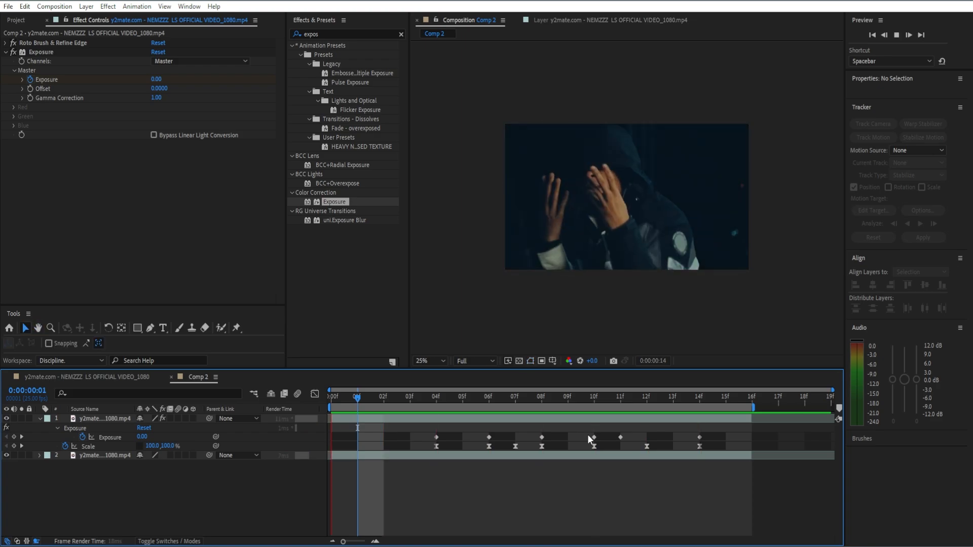
left_click(588, 437)
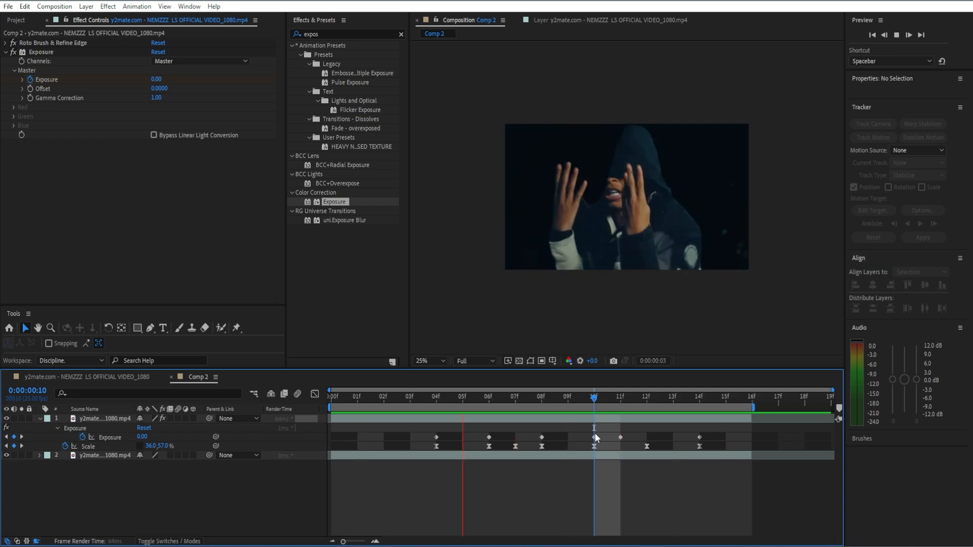
key("space")
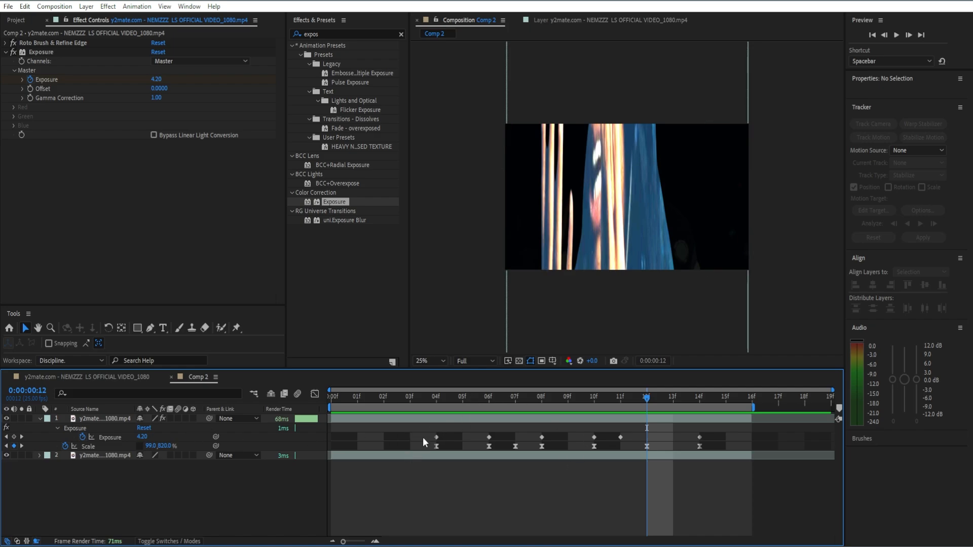
Apply Easy Ease to all of the cutout's Exposure keyframes and collapse the layer's properties
left_click_drag(423, 437, 775, 406)
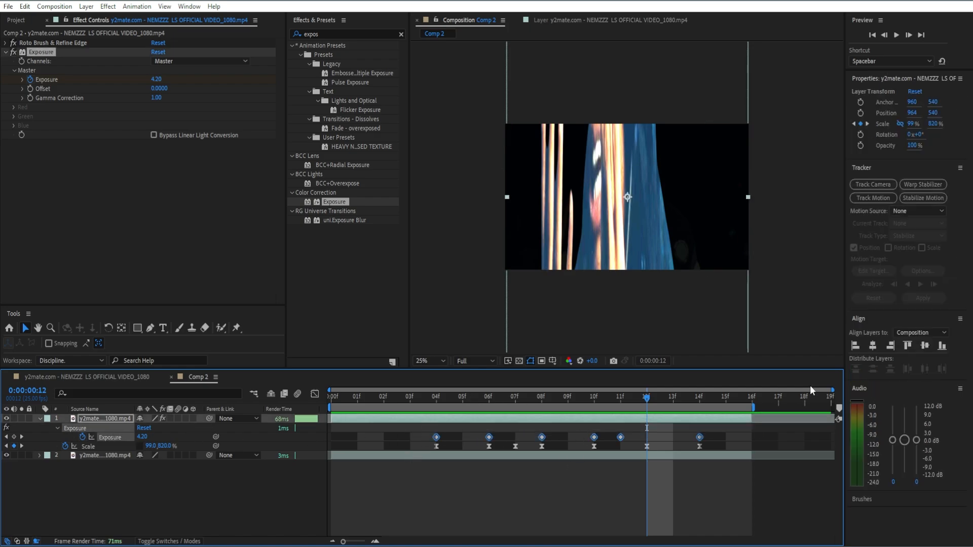
key("F9")
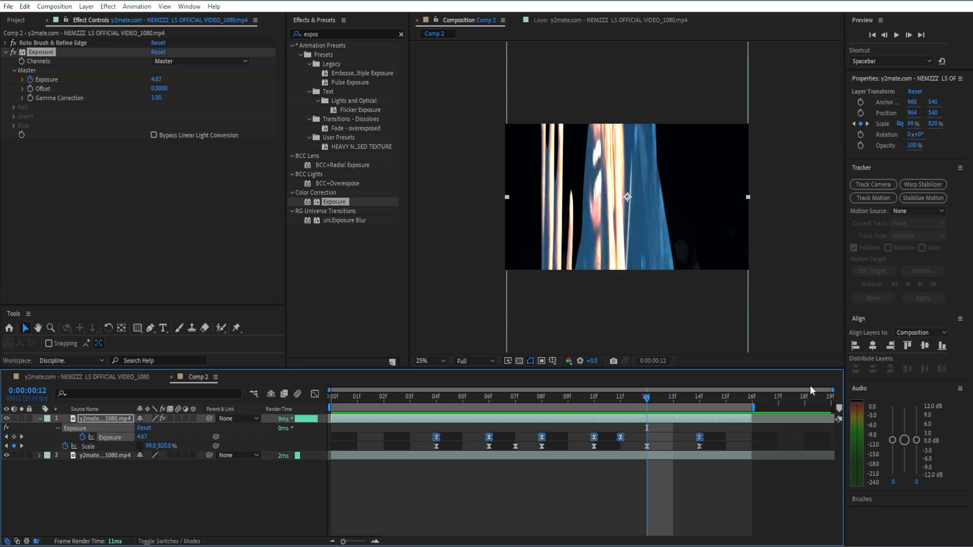
key("u")
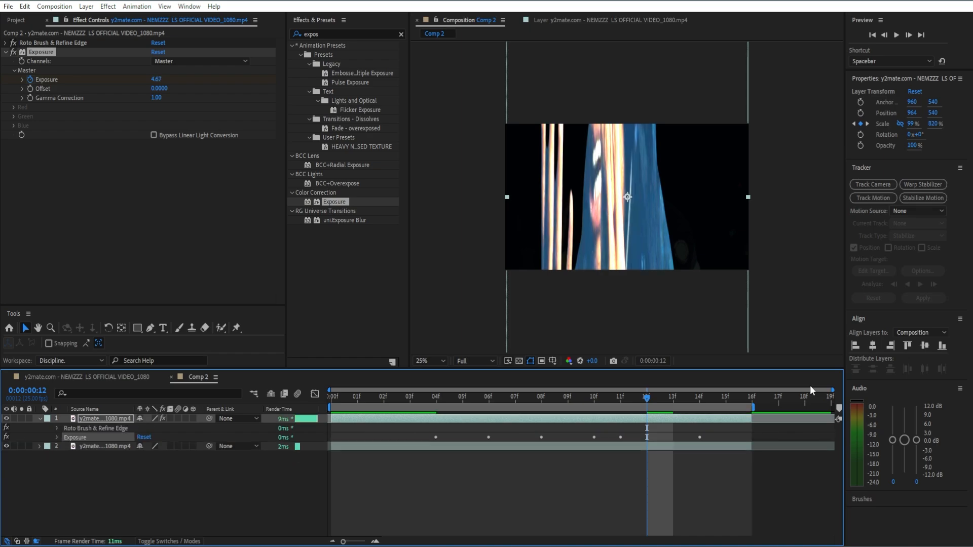
left_click(630, 472)
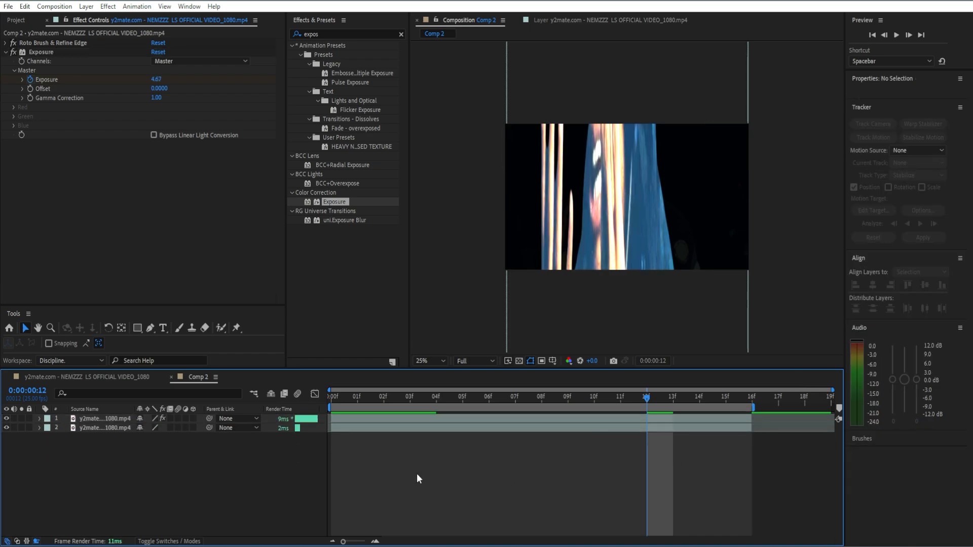
Add a new adjustment layer above the cutout and footage layers in Comp 2
right_click(314, 455)
mouse_move(408, 320)
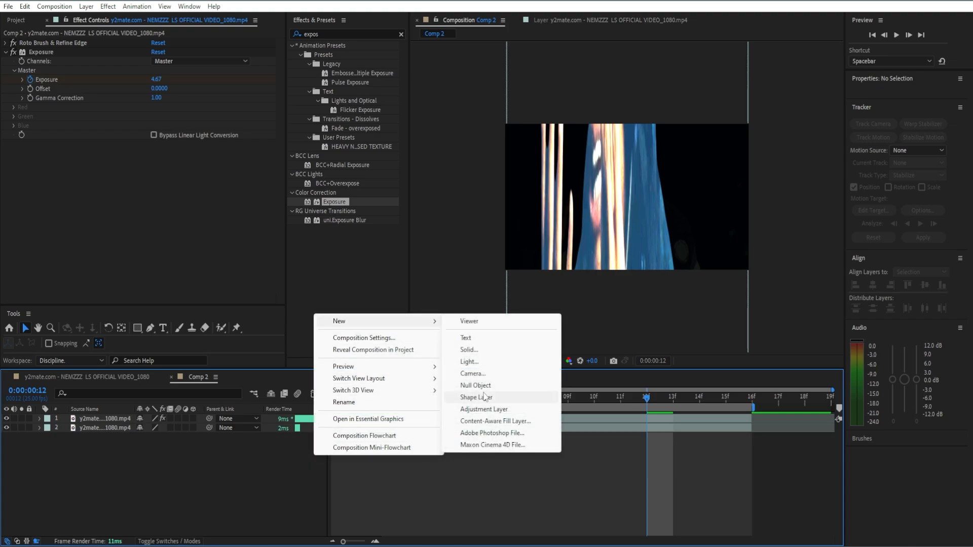
left_click(492, 412)
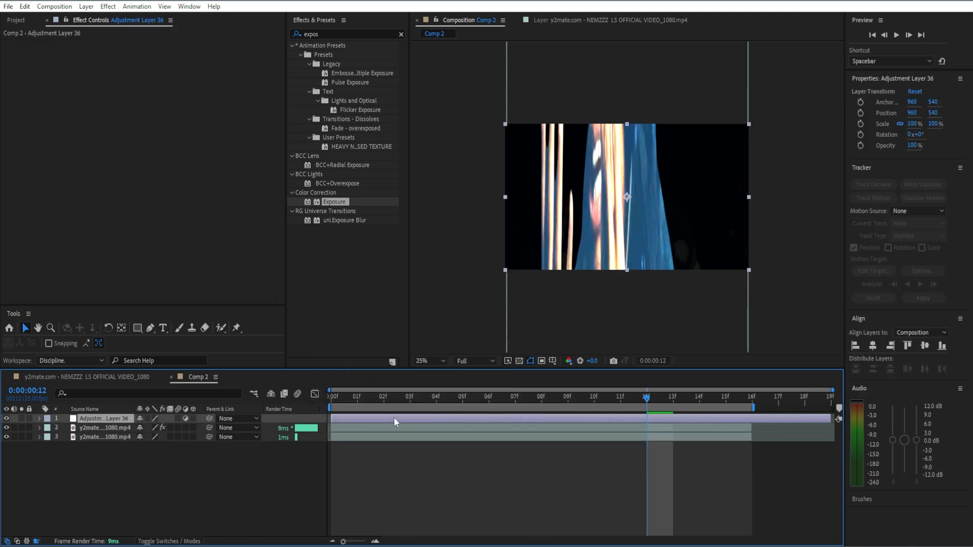
Apply the Noise effect to the adjustment layer with Amount of Noise at 10% and Use Color Noise turned off
left_click(400, 34)
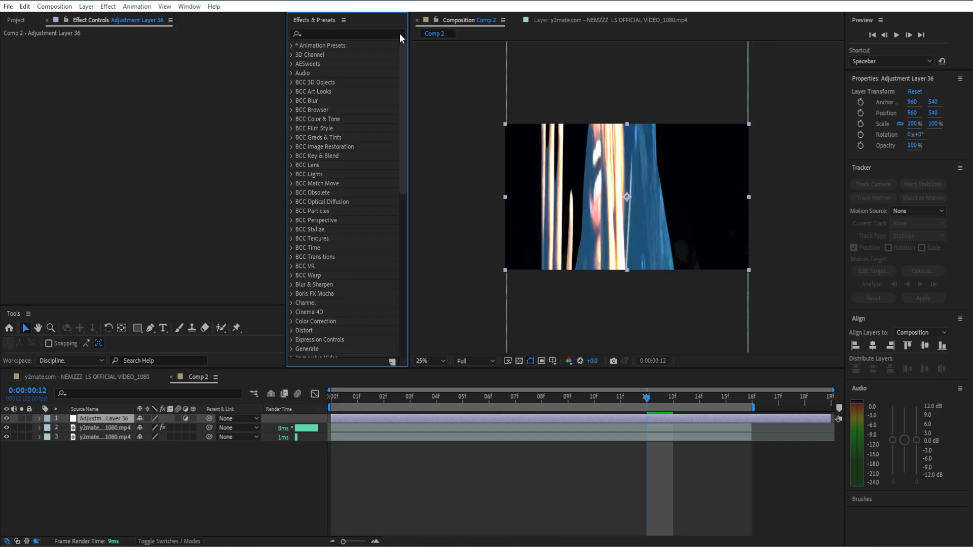
left_click(391, 34)
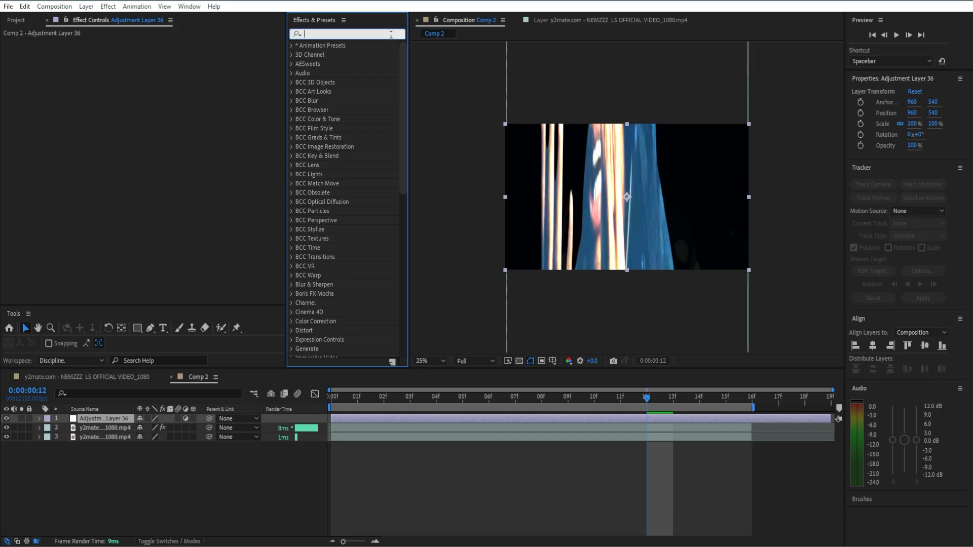
type("no")
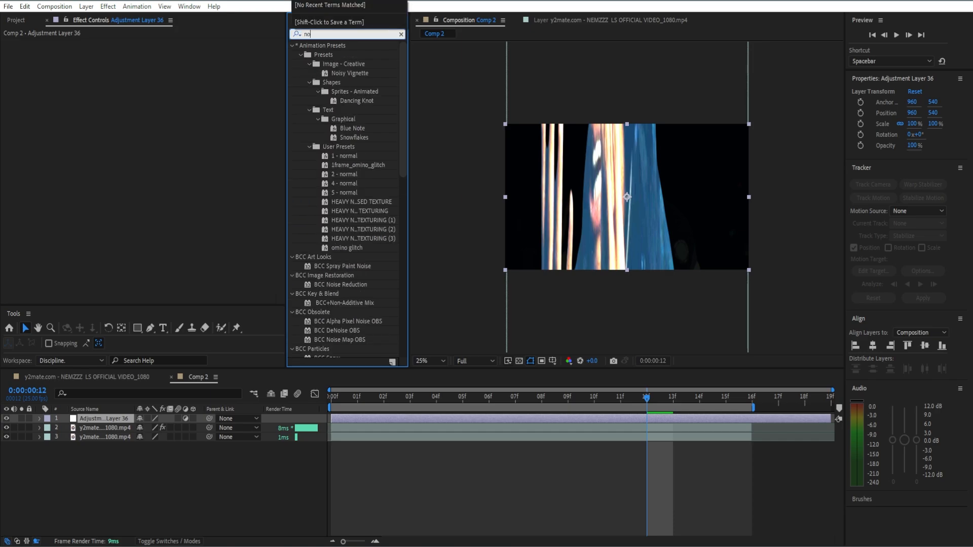
type("ise")
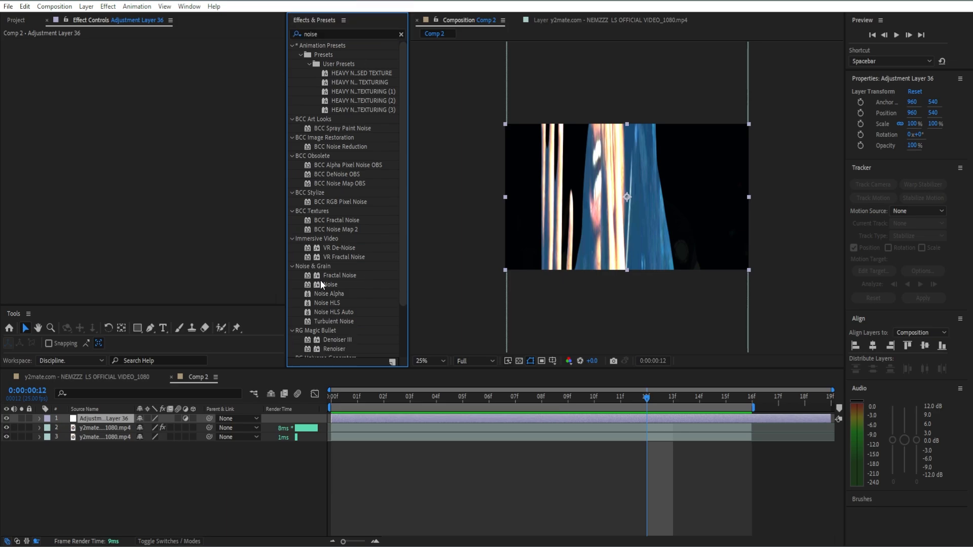
scroll(324, 279, "down", 3)
left_click_drag(231, 208, 218, 193)
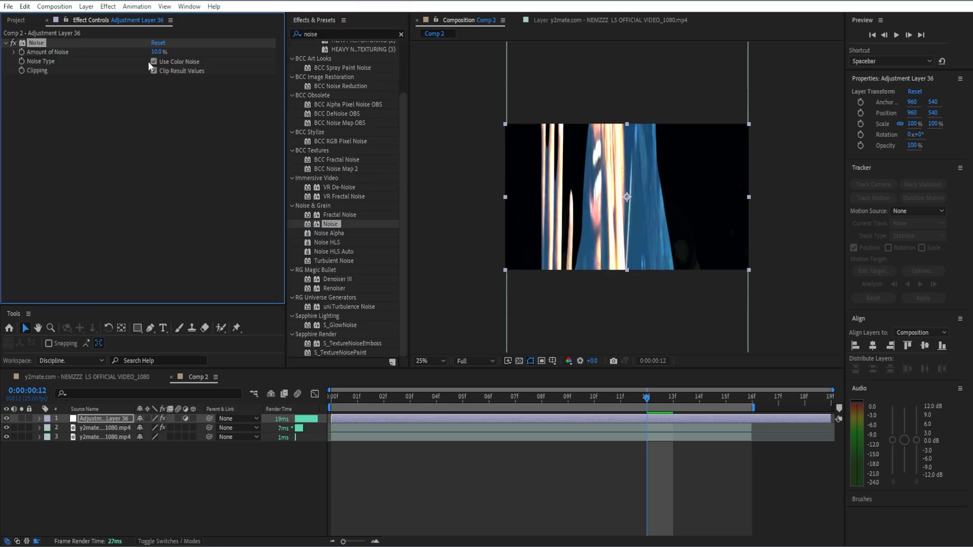
left_click_drag(151, 55, 155, 54)
left_click(153, 62)
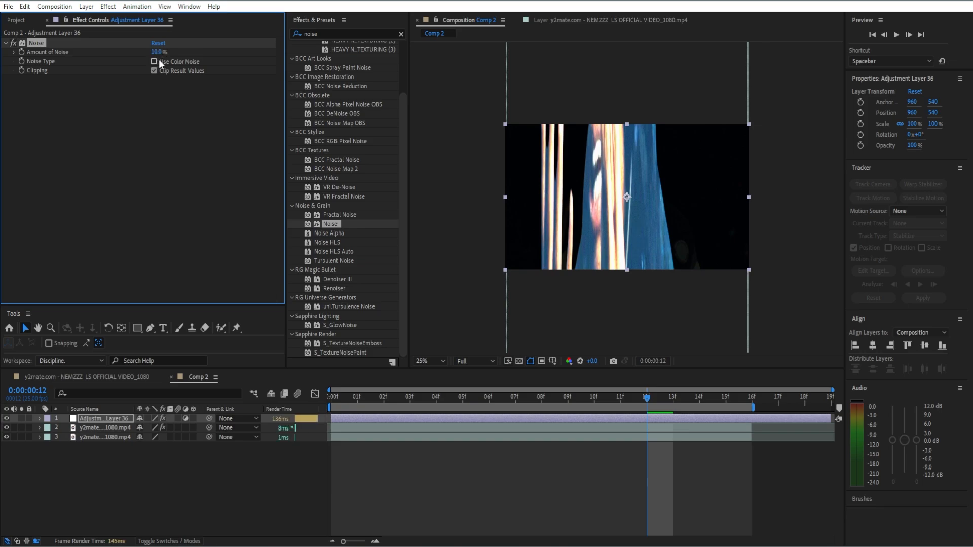
left_click(5, 43)
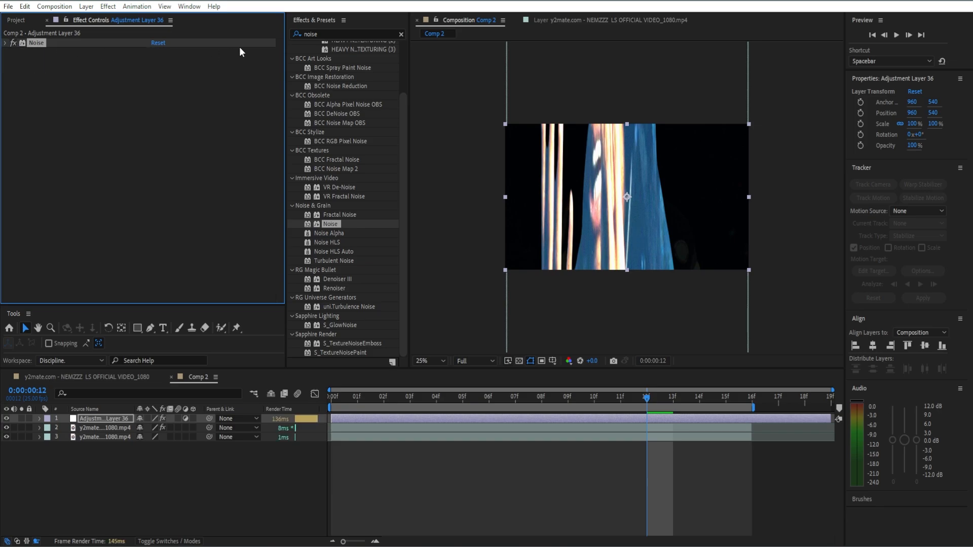
Find the Colorama effect and apply it to the adjustment layer below Noise
left_click(400, 34)
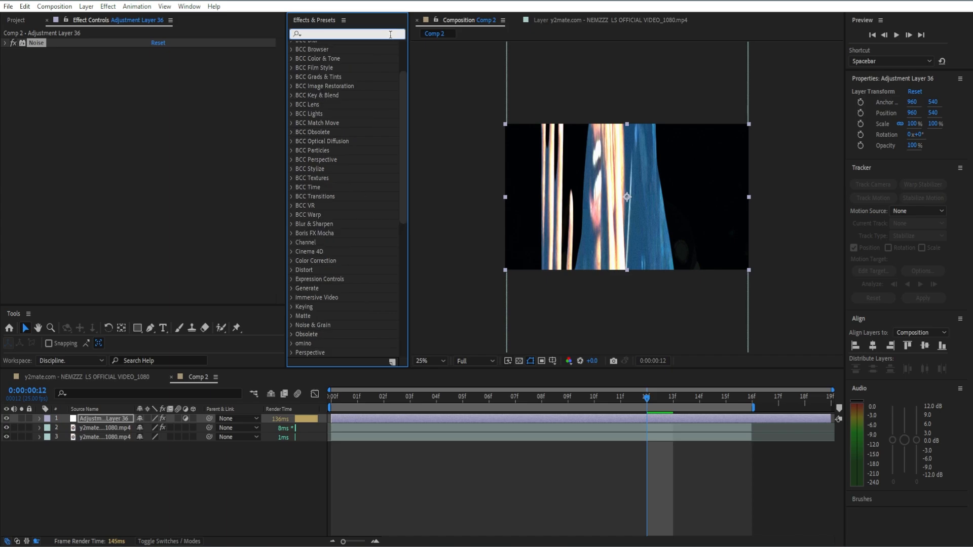
type("color")
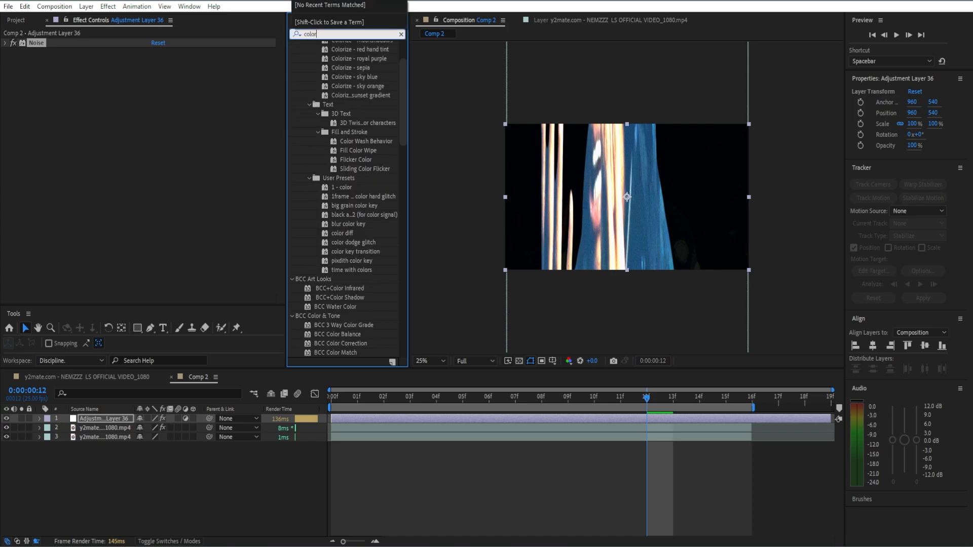
type("ama")
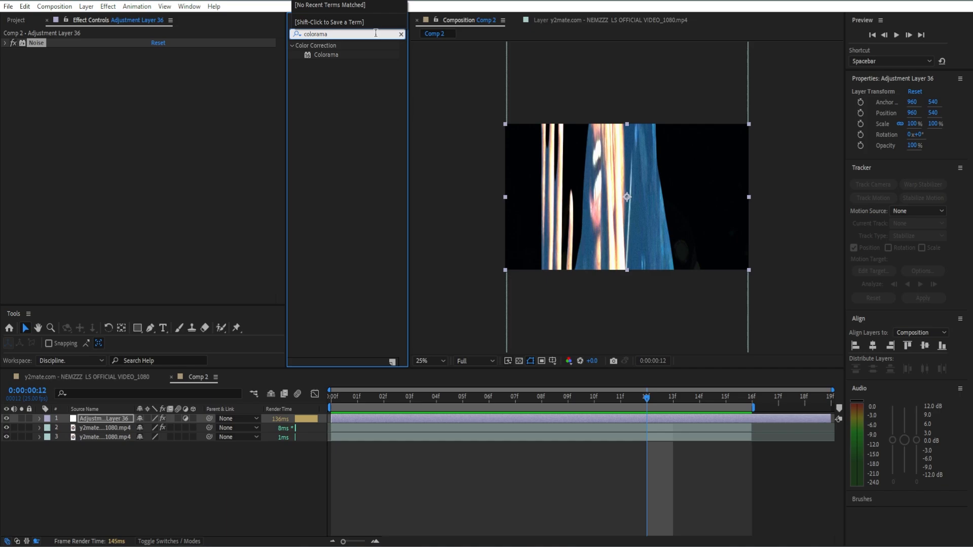
left_click_drag(339, 53, 174, 121)
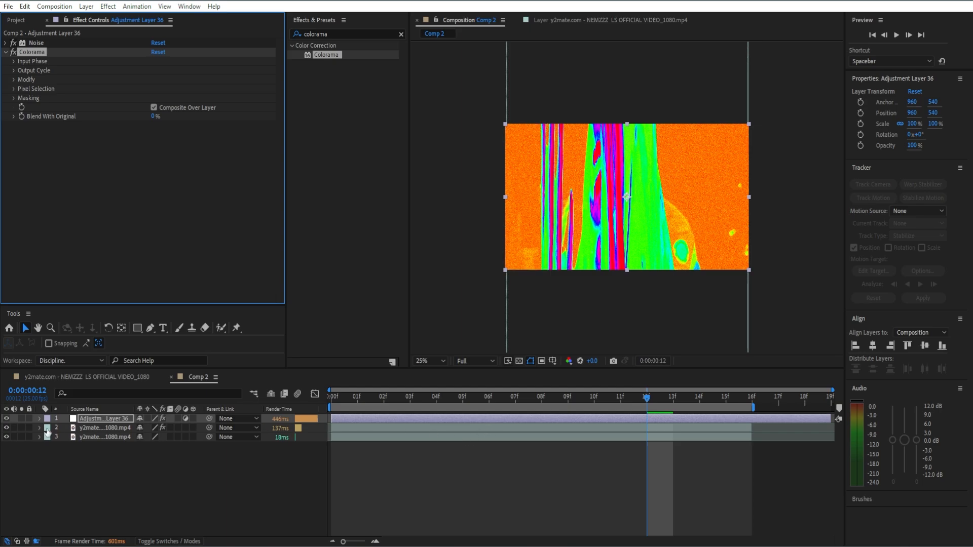
Compare frame 3 with and without the adjustment layer, leaving the layer hidden
left_click(7, 419)
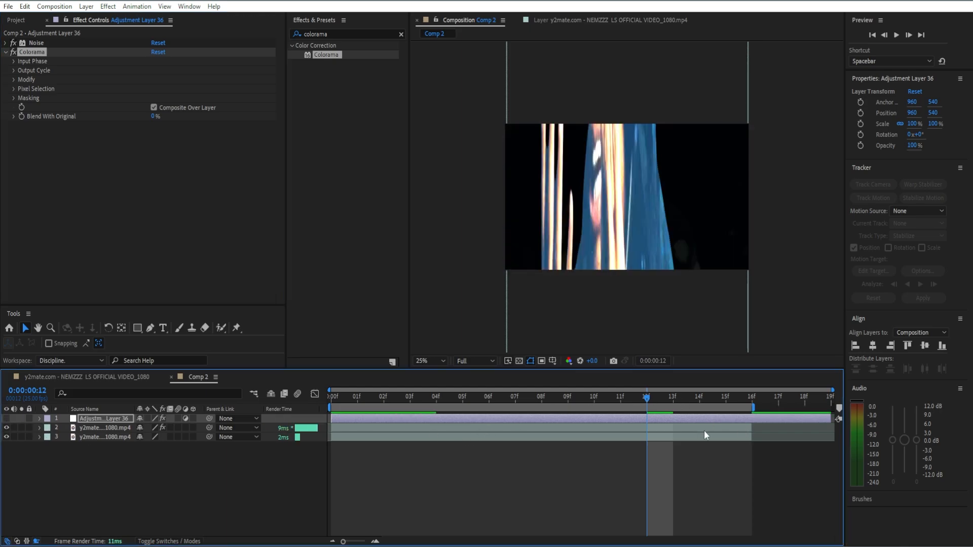
left_click_drag(645, 399, 411, 420)
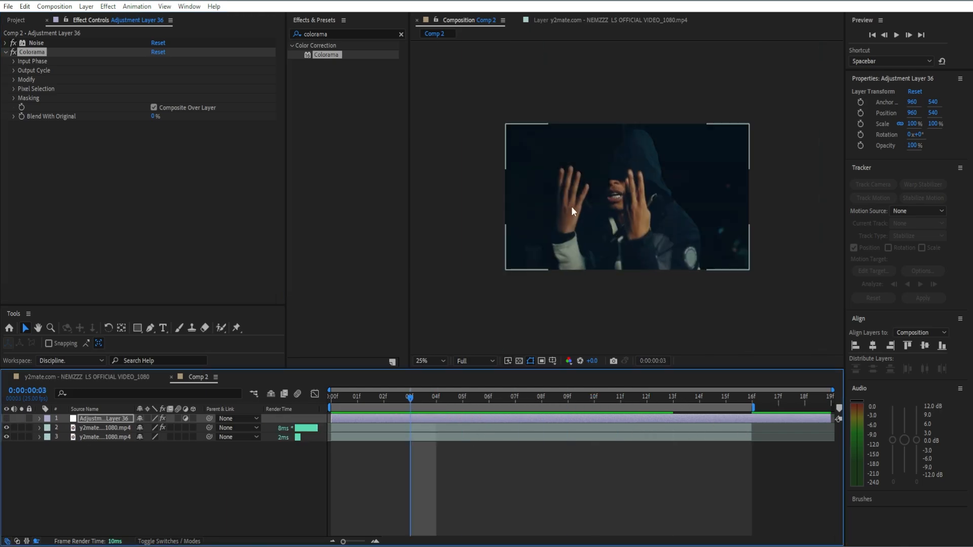
left_click(7, 418)
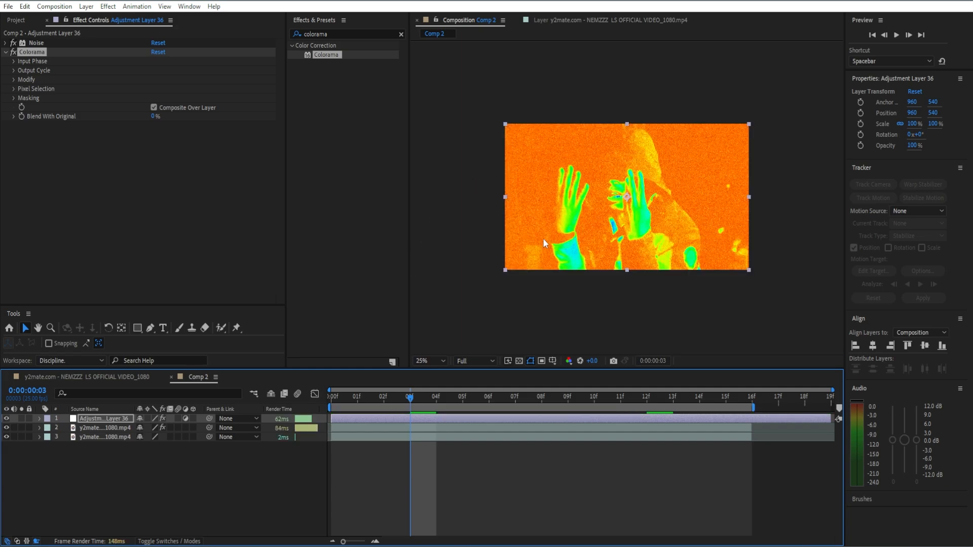
left_click(6, 419)
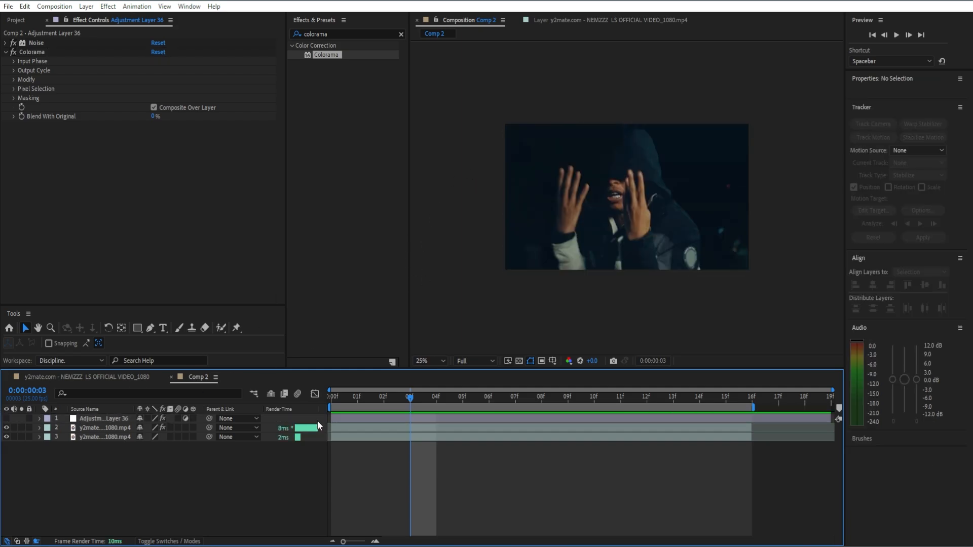
Pre-compose the adjustment layer and the cutout layer together under the name RotoScope + ADJ
left_click_drag(317, 416, 313, 430)
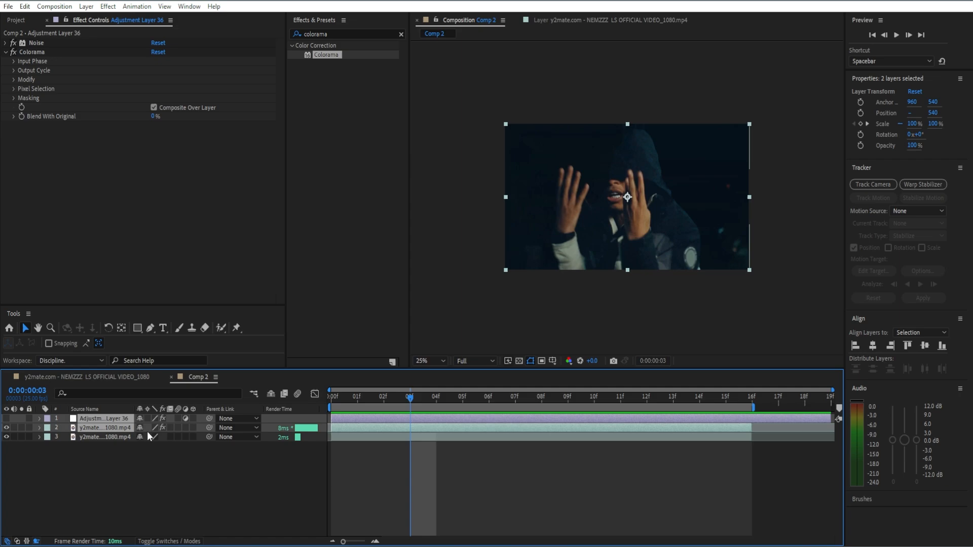
right_click(398, 432)
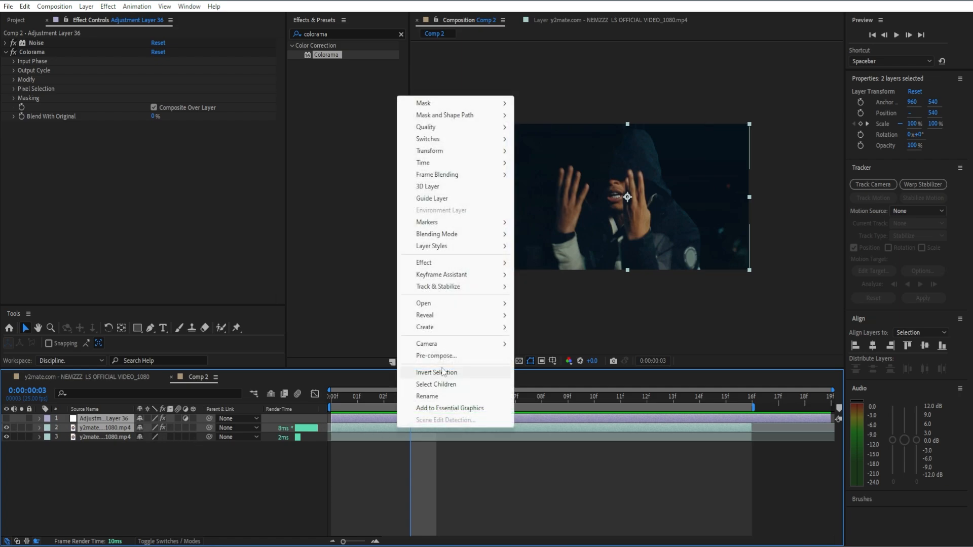
left_click(435, 357)
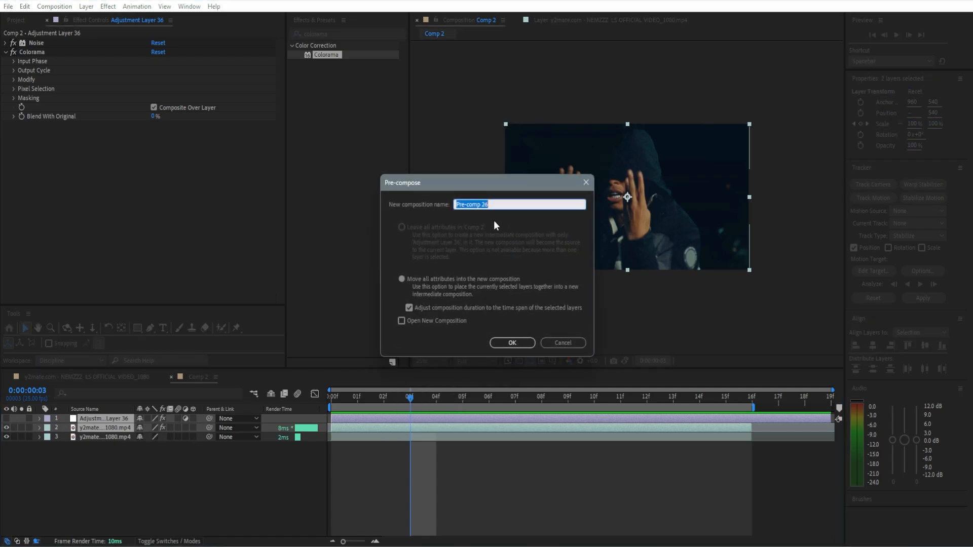
type("RotoScope W+ ADJ")
left_click(512, 343)
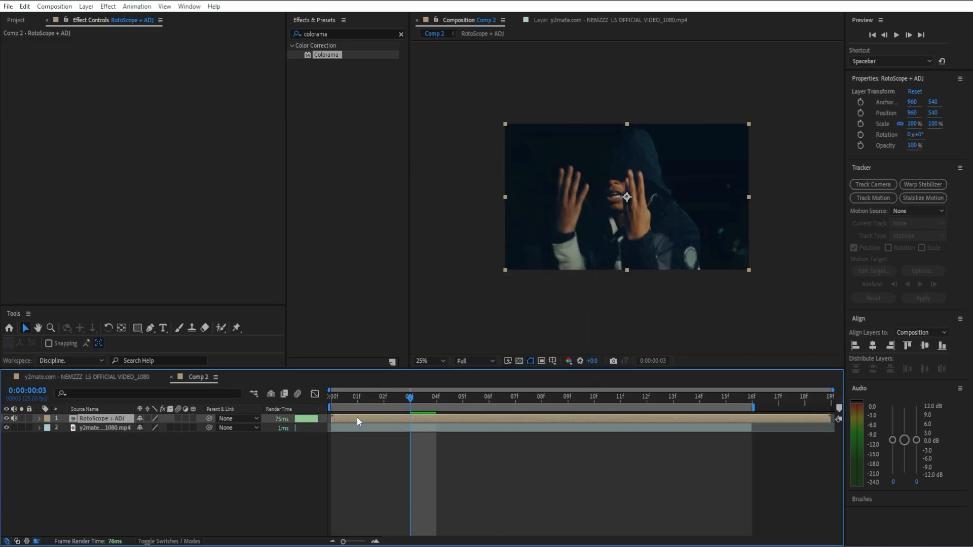
Inside the RotoScope + ADJ pre-comp, split the adjustment layer at frame 16 and delete the excess part
double_click(357, 418)
left_click_drag(413, 398, 761, 412)
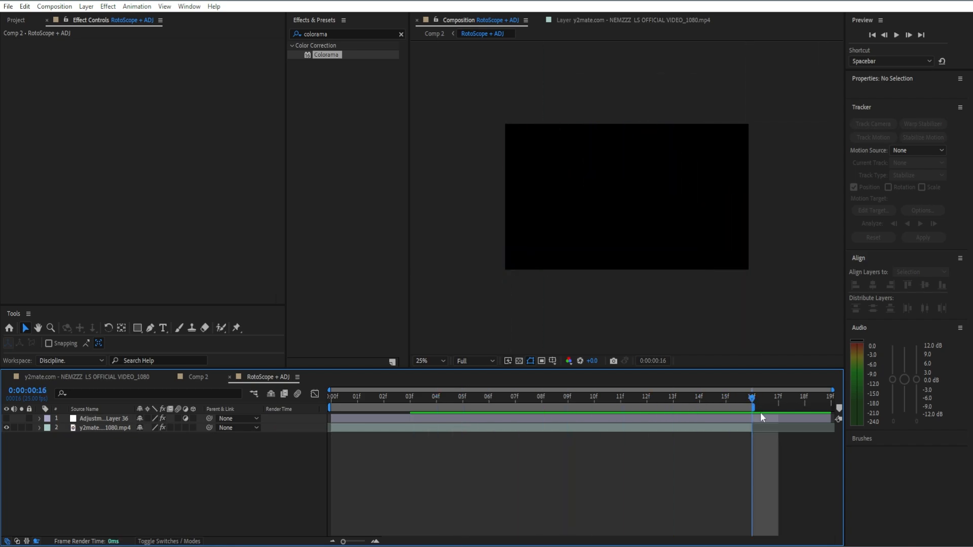
left_click(760, 418)
key("ctrl+shift+d")
key("Delete")
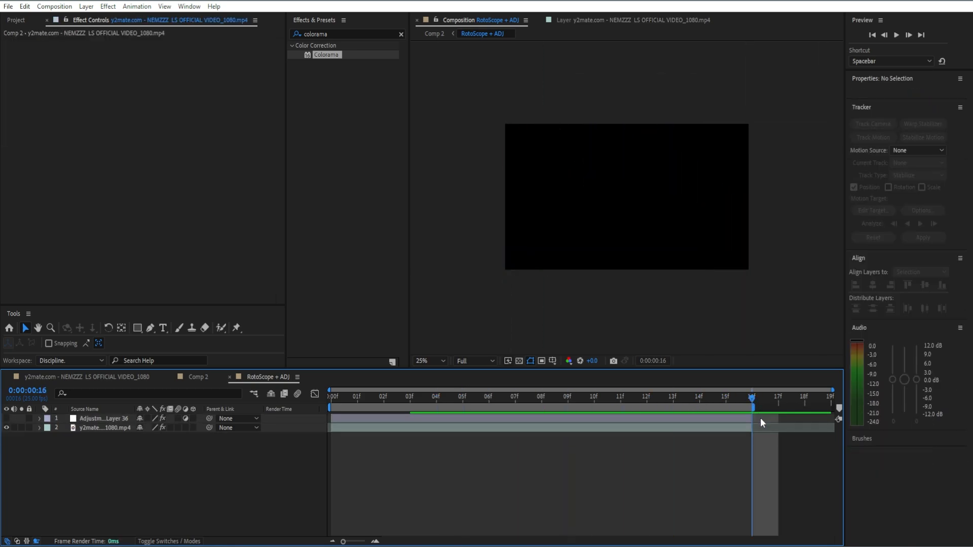
Make the adjustment layer visible in the pre-comp and scrub Comp 2 to check the coloured cutout over the footage
left_click_drag(740, 396, 370, 430)
left_click(6, 418)
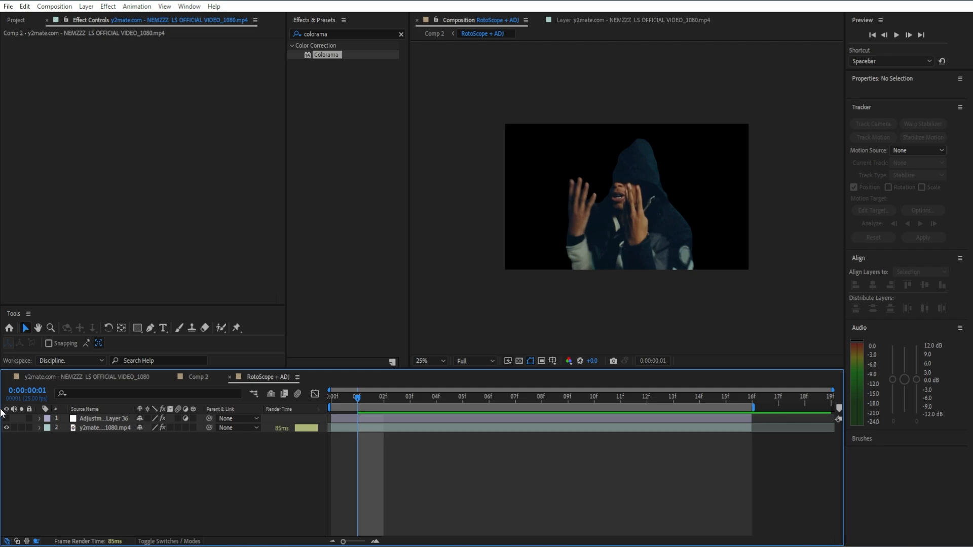
left_click(404, 418)
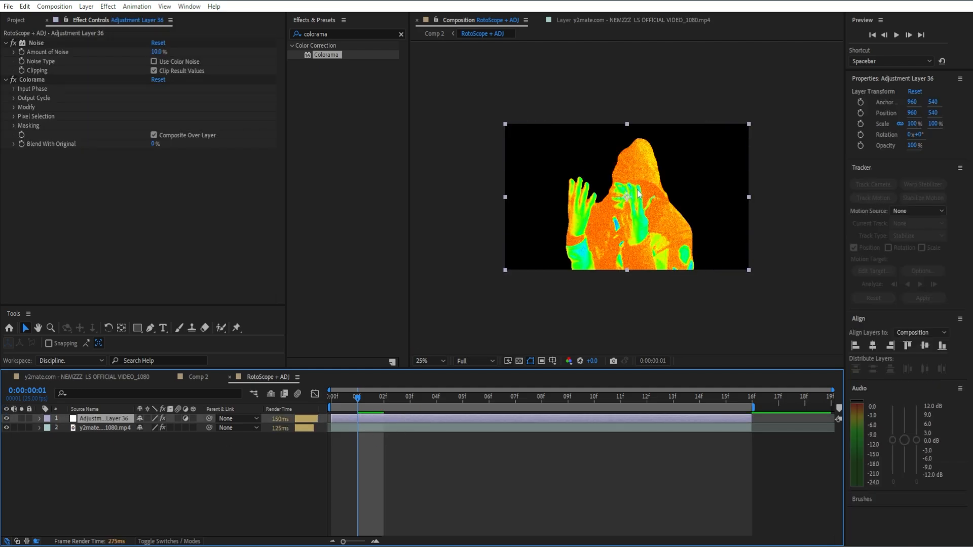
left_click(197, 377)
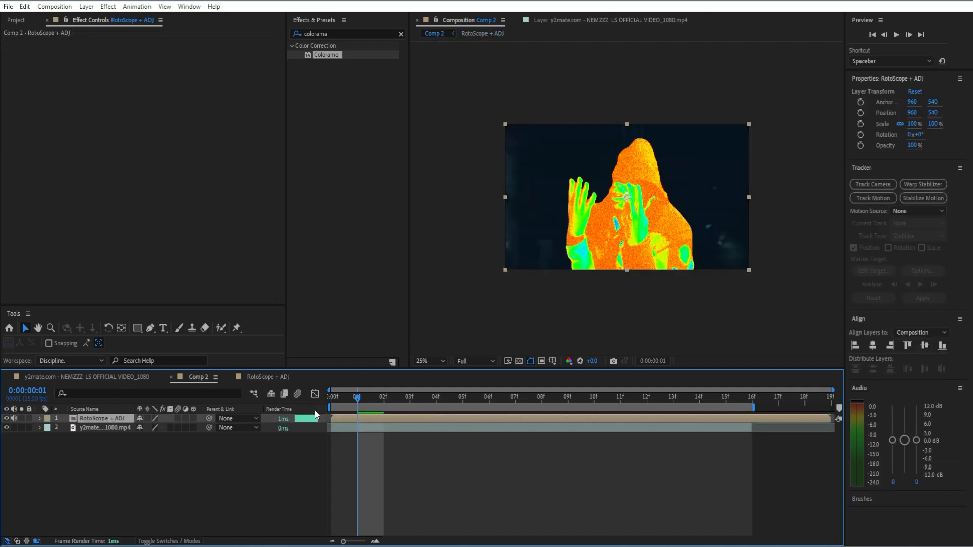
left_click_drag(355, 401, 503, 397)
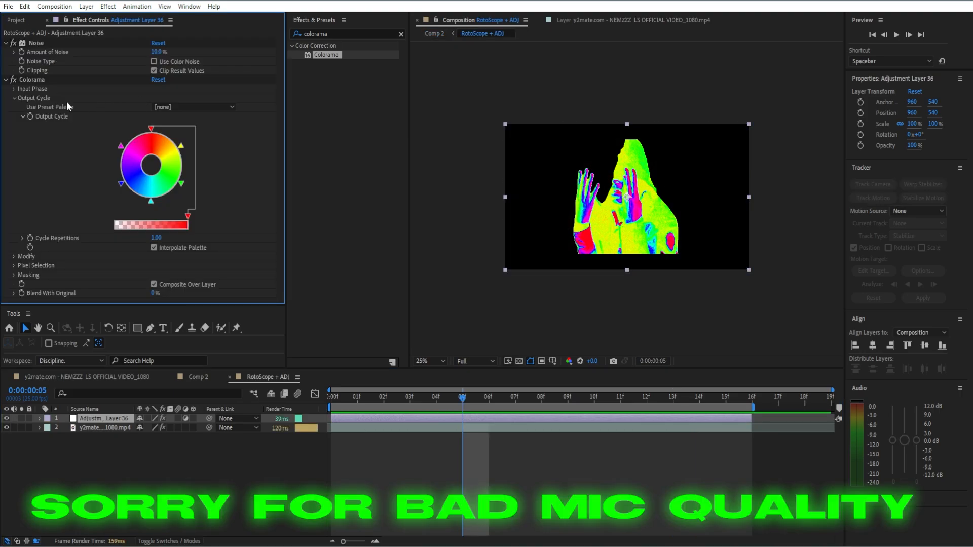
Set Colorama's preset palette to Fire and its Modify option to Hue on the pre-comp's adjustment layer
left_click(202, 107)
left_click(189, 352)
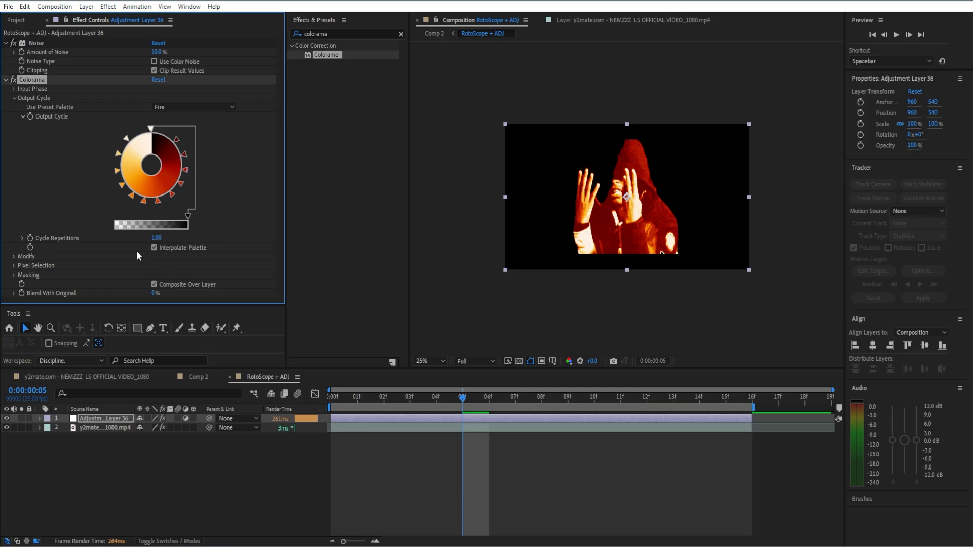
left_click(13, 257)
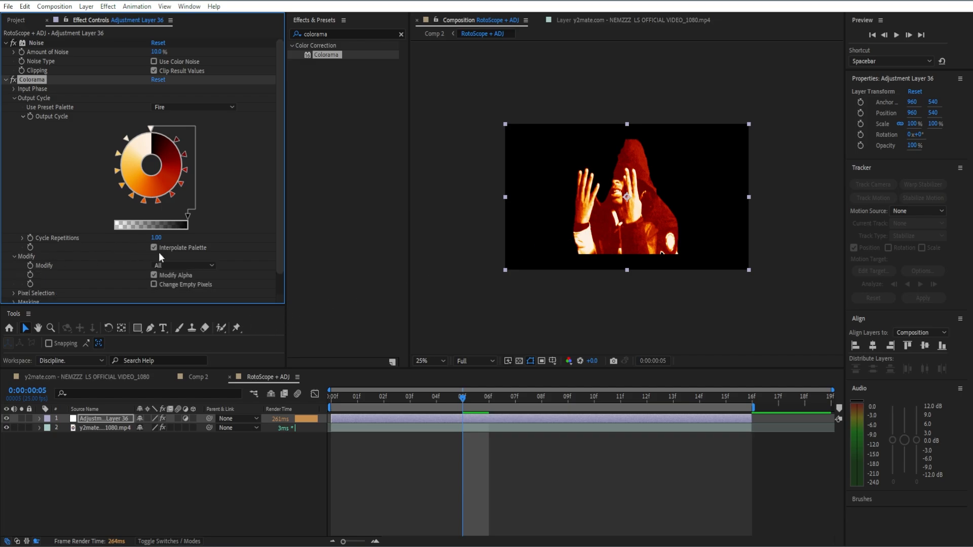
left_click(210, 266)
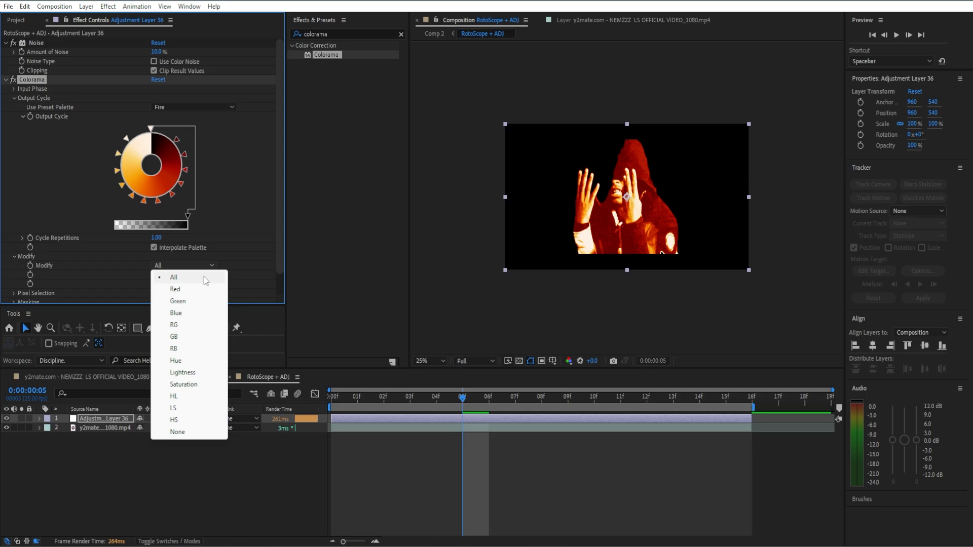
left_click(182, 363)
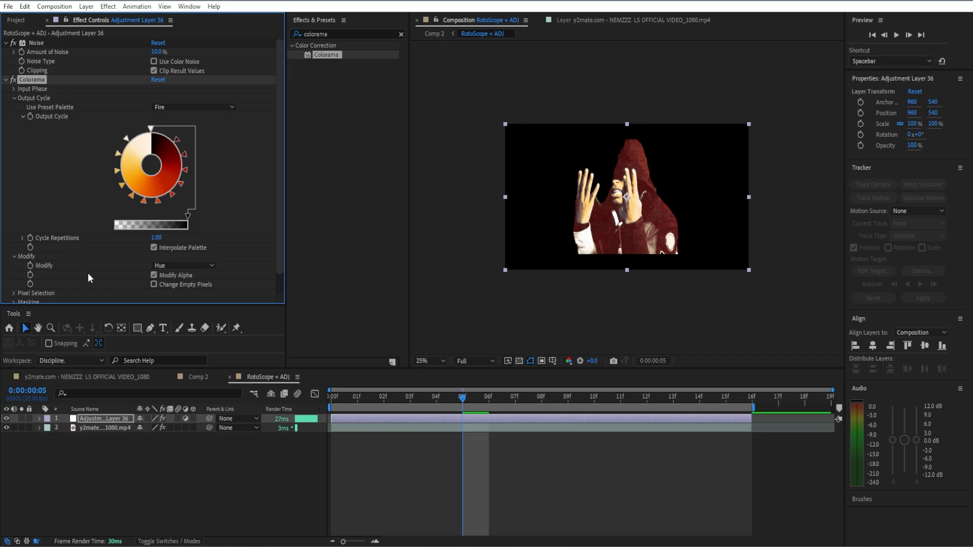
Collapse the Noise and Colorama settings and add the Stylize Glow effect to the pre-comp's adjustment layer
left_click(6, 42)
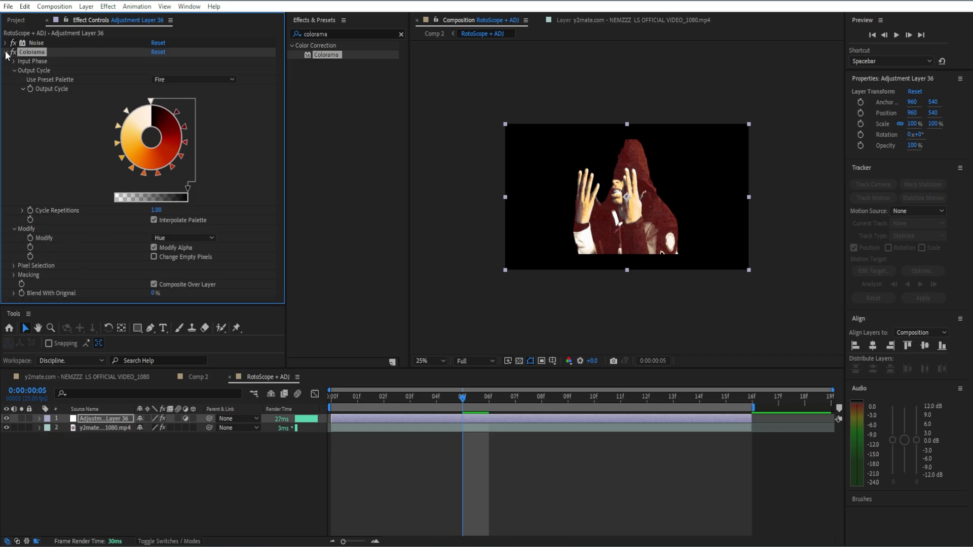
left_click(5, 52)
left_click(401, 34)
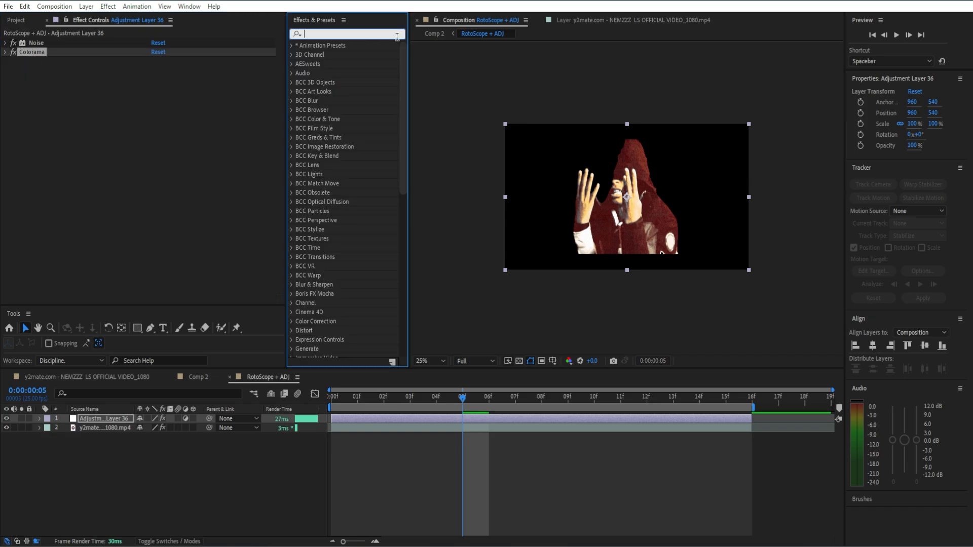
type("glow")
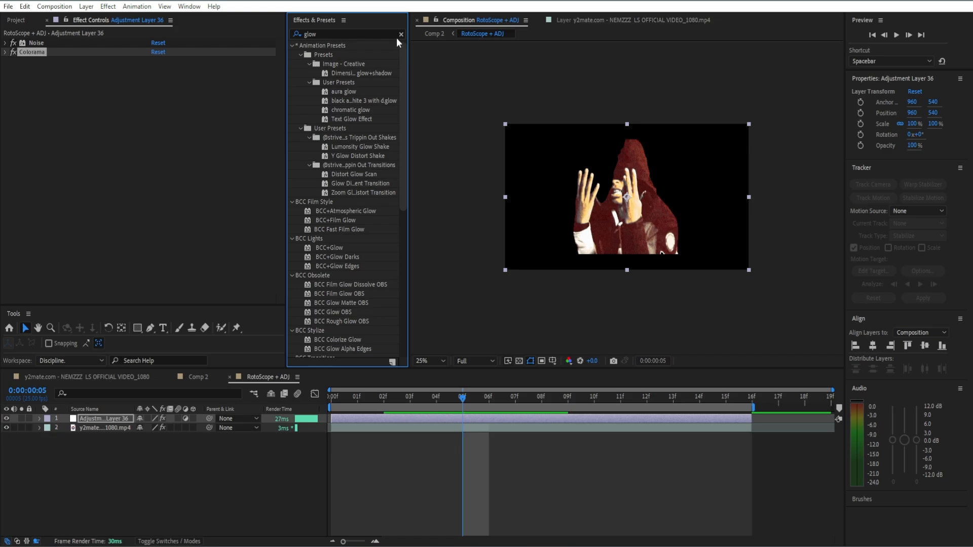
scroll(360, 120, "down", 4)
scroll(411, 263, "down", 8)
scroll(326, 353, "down", 5)
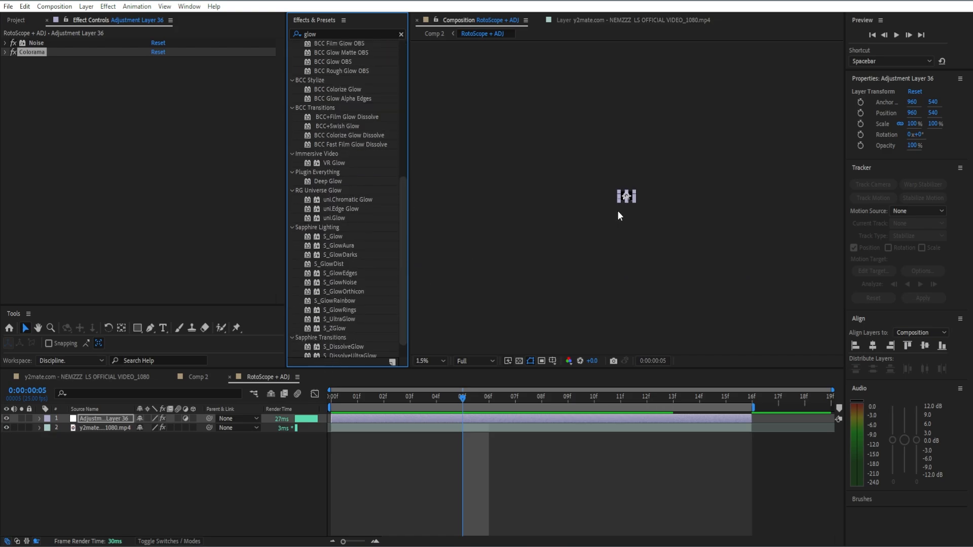
scroll(617, 211, "up", 4)
scroll(355, 304, "down", 1)
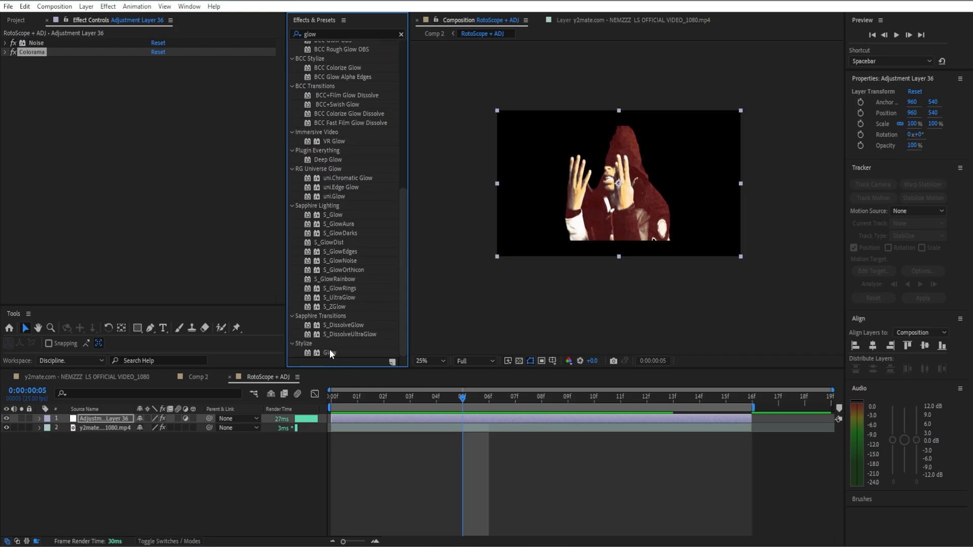
left_click_drag(330, 351, 181, 178)
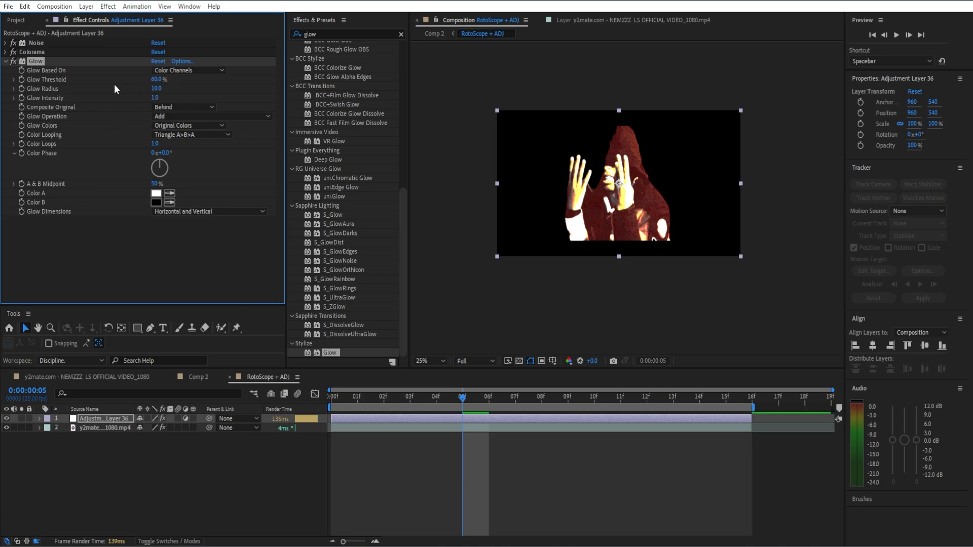
Lower the Glow threshold to about 33% and raise the Glow radius to 81 on the adjustment layer
left_click(156, 80)
key("Return")
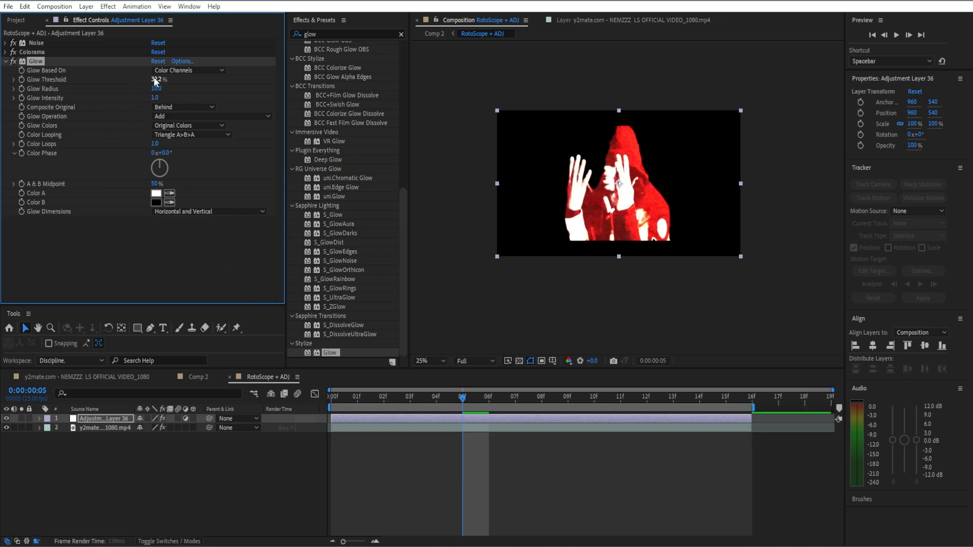
left_click(157, 89)
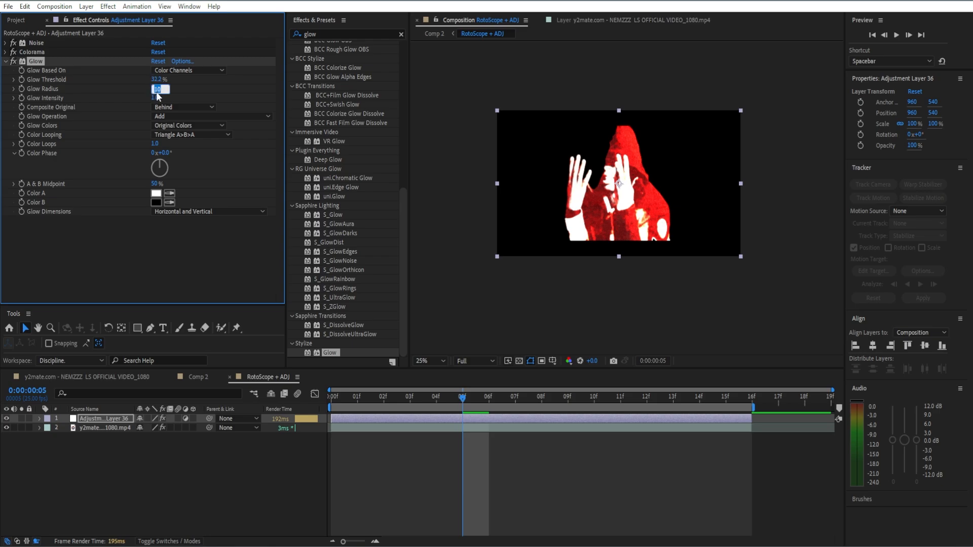
type("1")
key("Return")
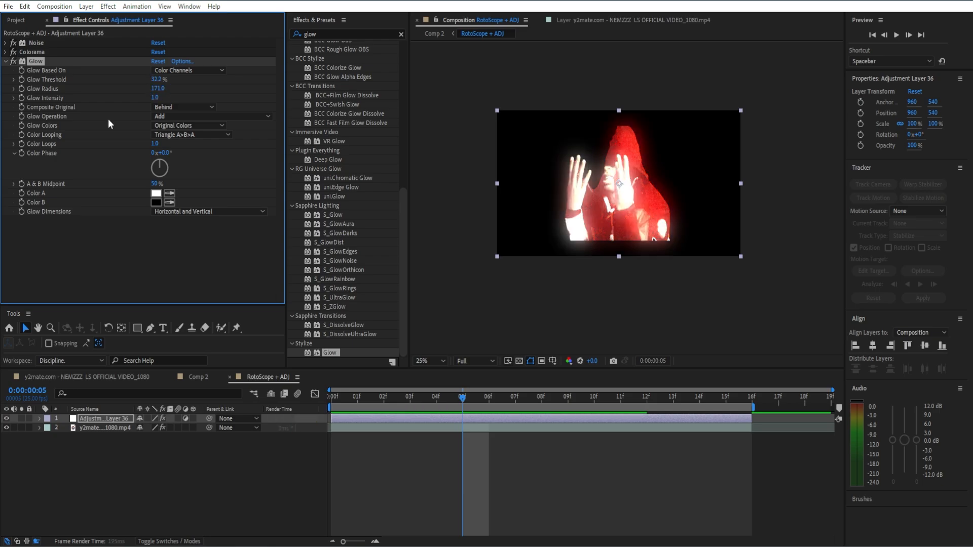
left_click(6, 61)
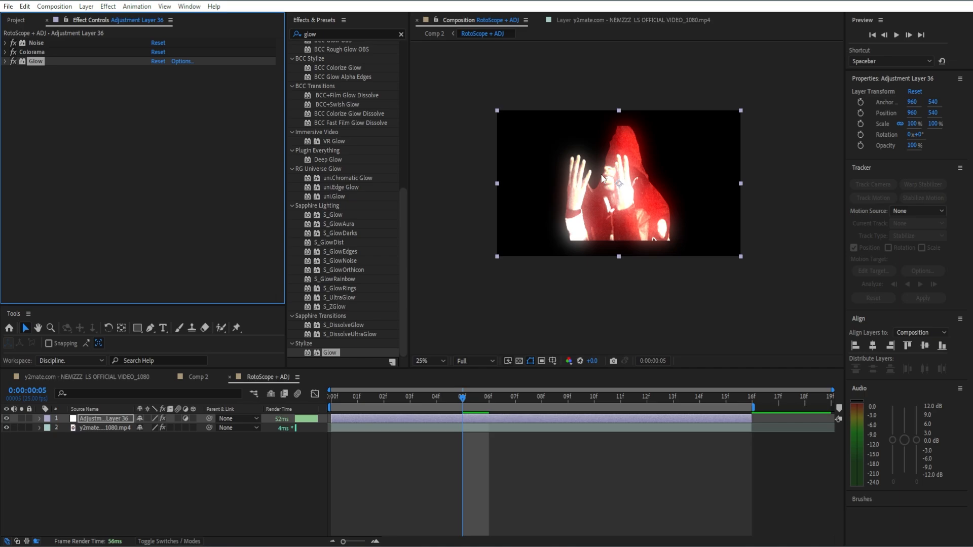
left_click(6, 62)
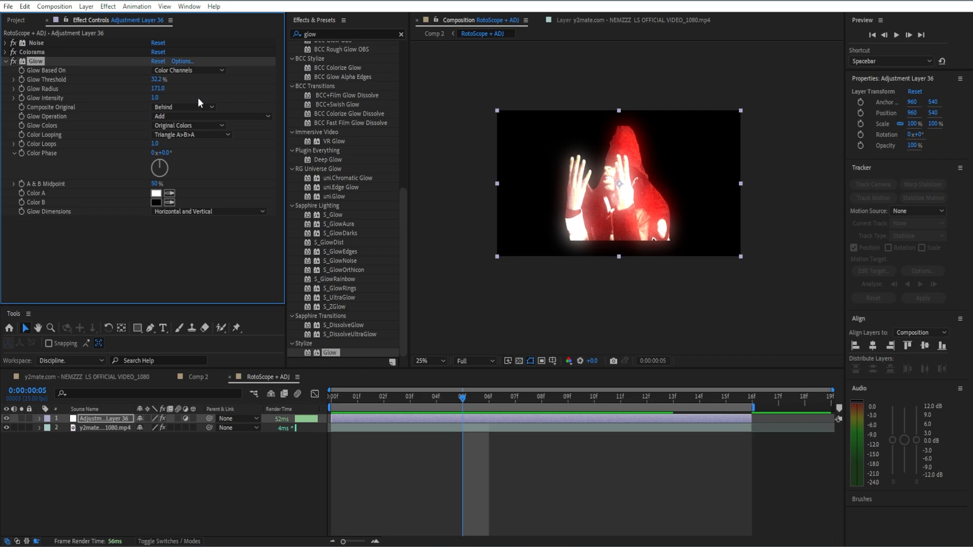
mouse_move(157, 89)
left_mouse_down()
mouse_move(189, 90)
mouse_move(107, 101)
mouse_move(176, 78)
mouse_move(159, 79)
left_mouse_up()
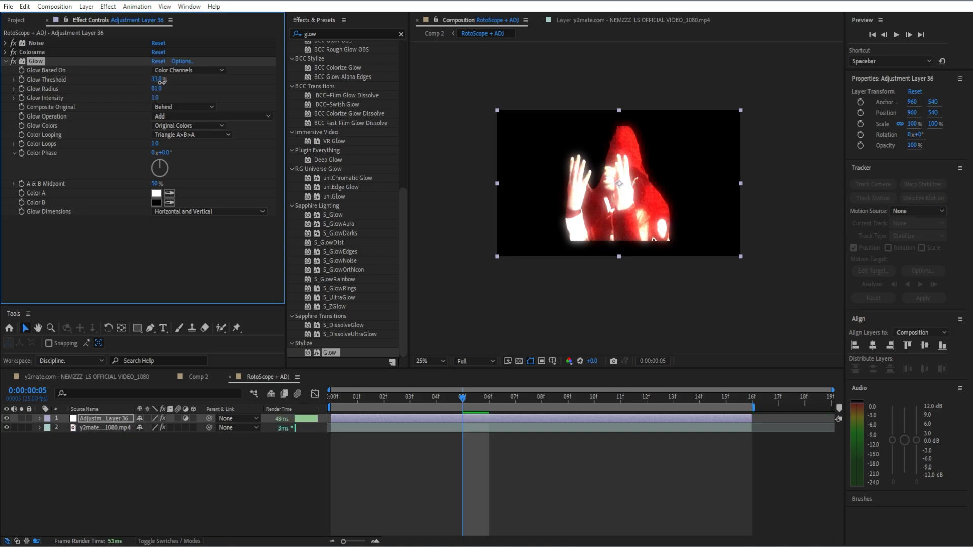
left_click(6, 61)
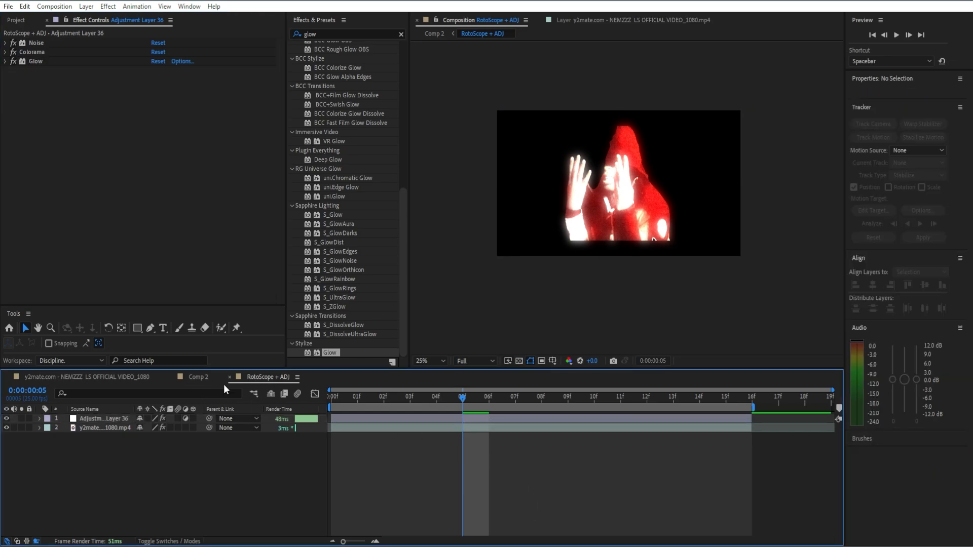
In Comp 2, keyframe the RotoScope + ADJ layer's Opacity from 0% at frame 0 to 100% at frame 4
left_click(198, 377)
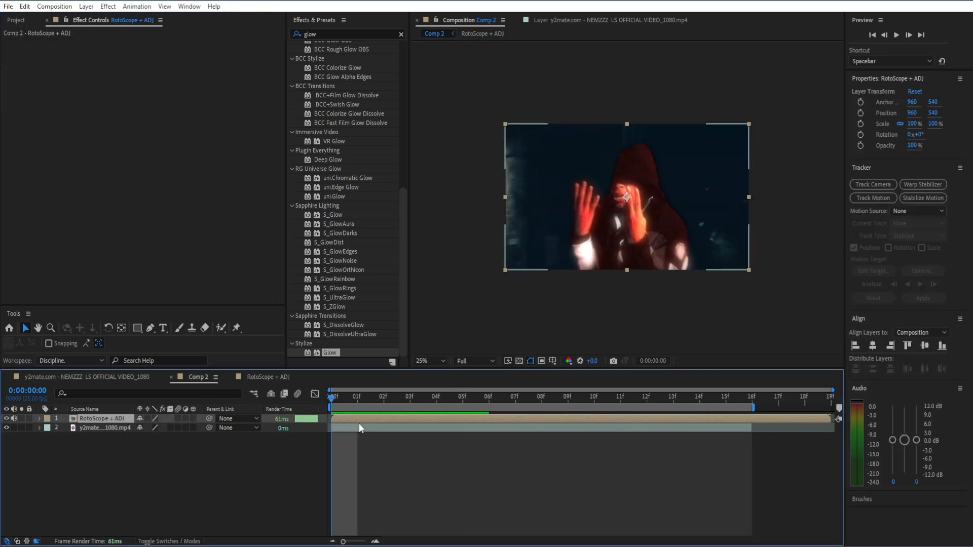
key("t")
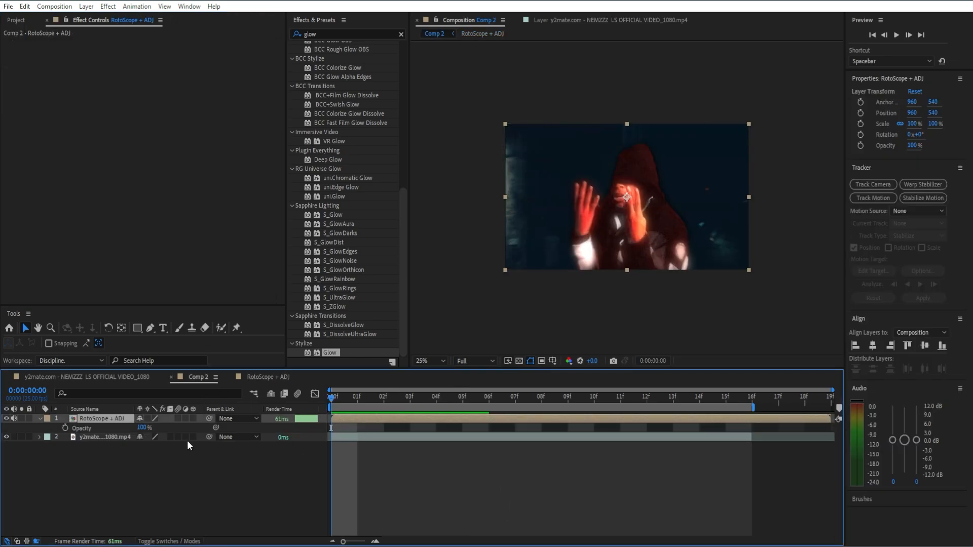
left_click(67, 428)
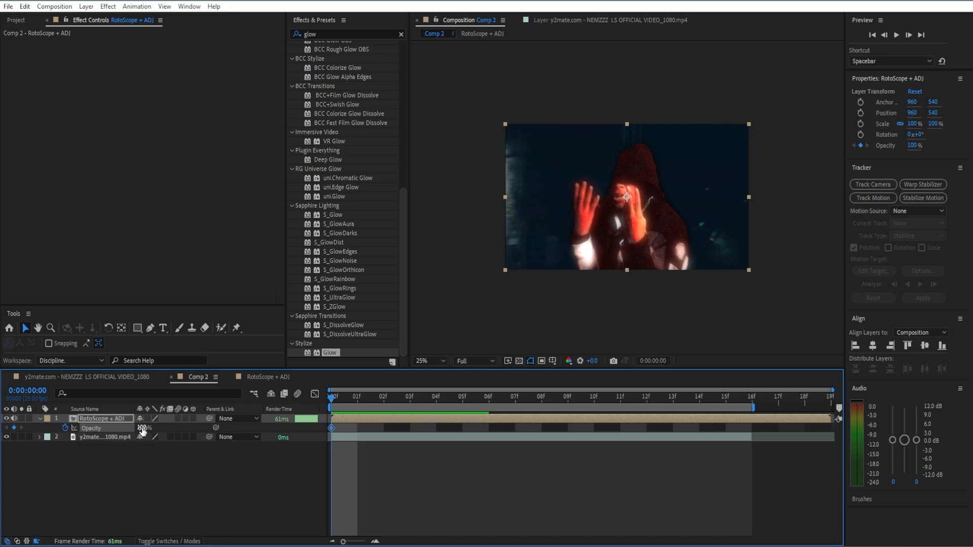
left_click_drag(142, 428, 86, 428)
left_click_drag(335, 400, 436, 378)
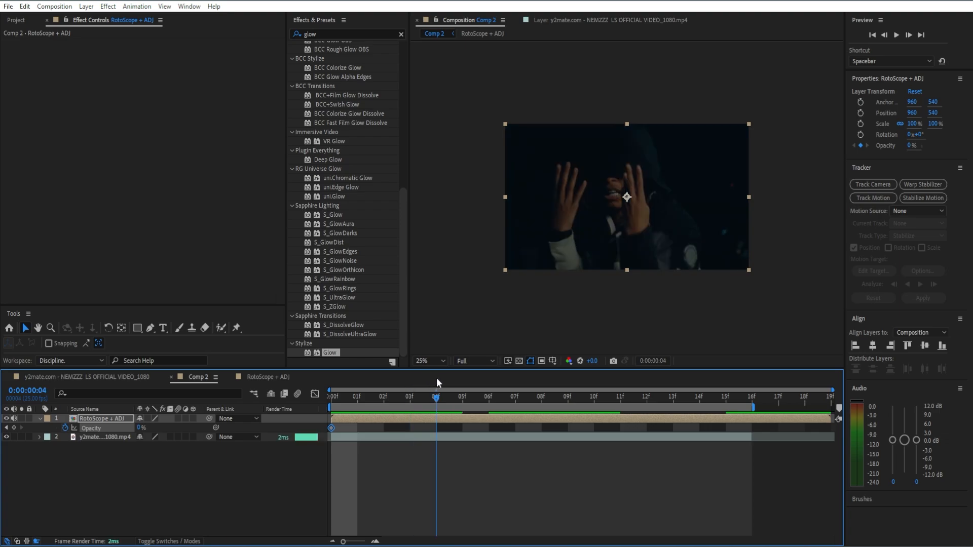
left_click_drag(138, 429, 151, 429)
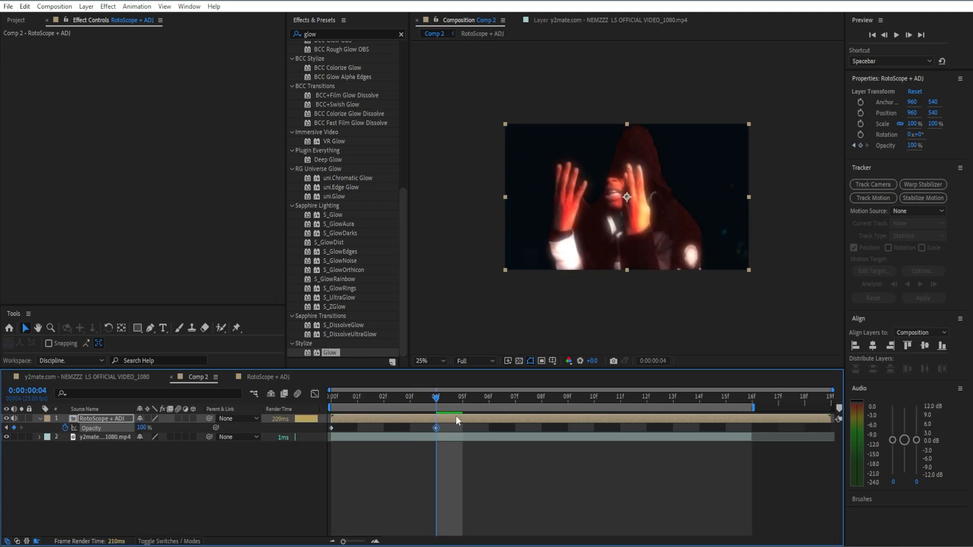
Add a 100% Opacity keyframe to the RotoScope + ADJ layer at frame 13 and move it to frame 12
left_click(366, 401)
left_click_drag(365, 413, 665, 414)
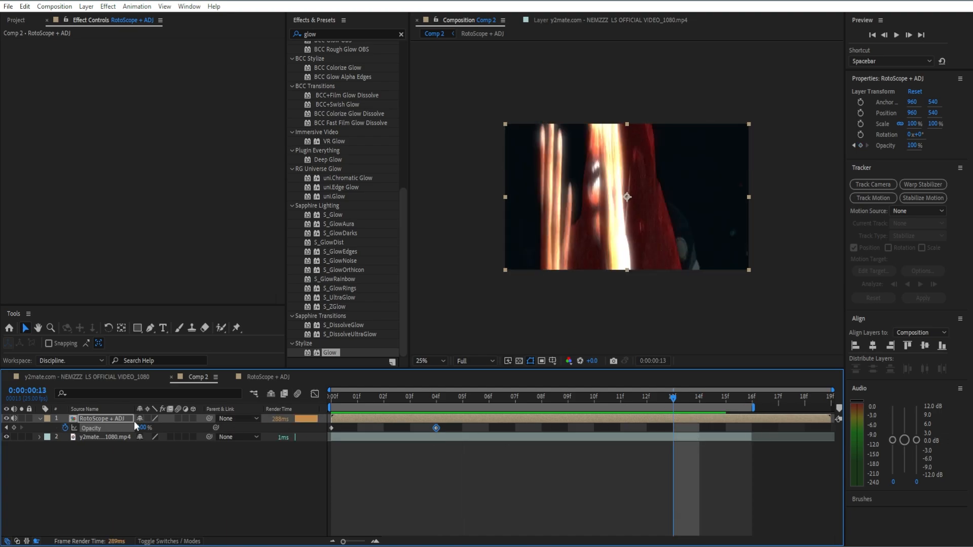
left_click(145, 428)
key("Return")
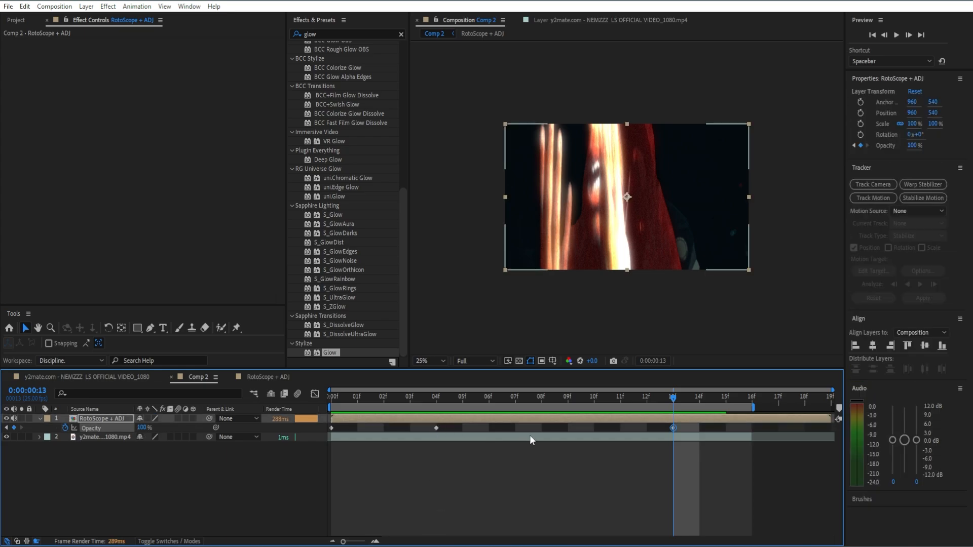
left_click_drag(673, 428, 725, 390)
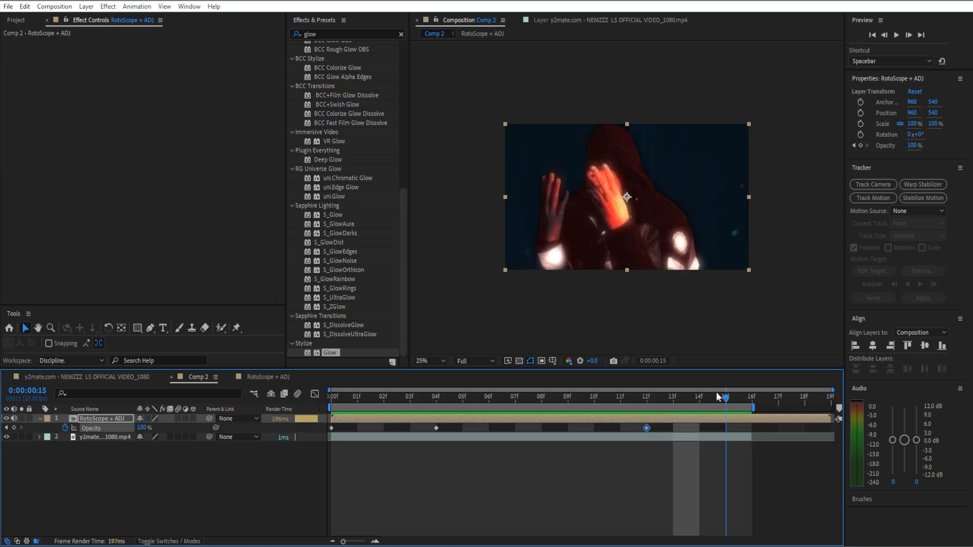
Fade the RotoScope + ADJ layer's Opacity back to 0% with a final keyframe at frame 16
left_click_drag(144, 428, 4, 437)
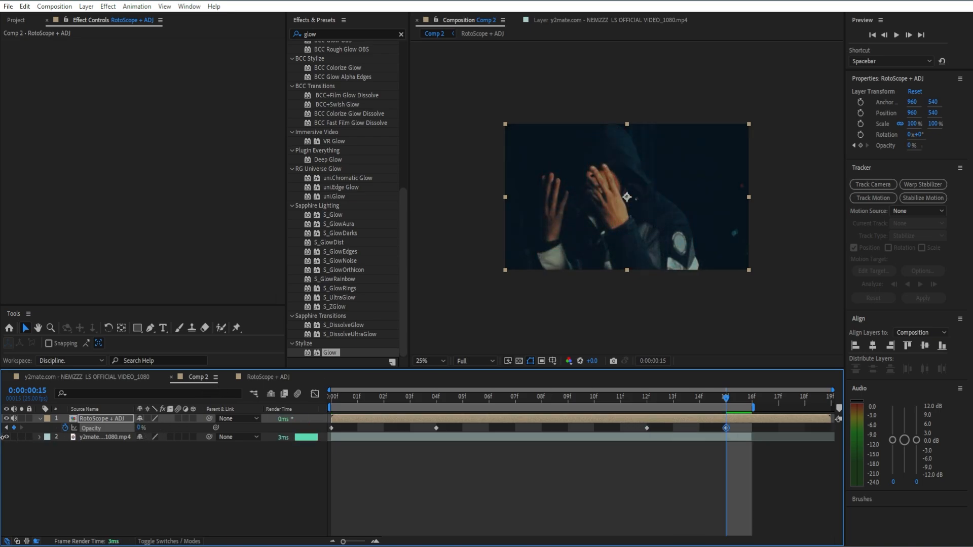
left_click_drag(726, 429, 752, 427)
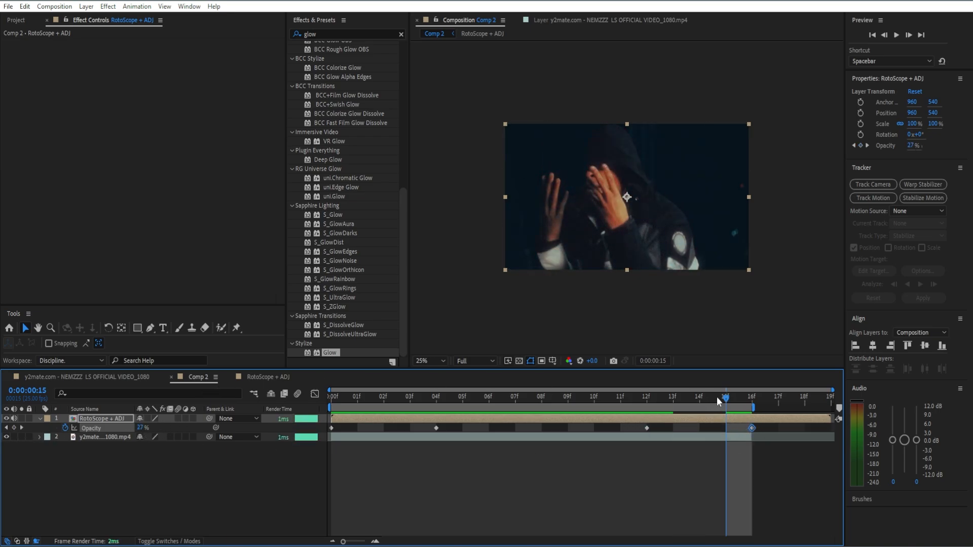
left_click(746, 393)
left_click_drag(139, 427, 67, 437)
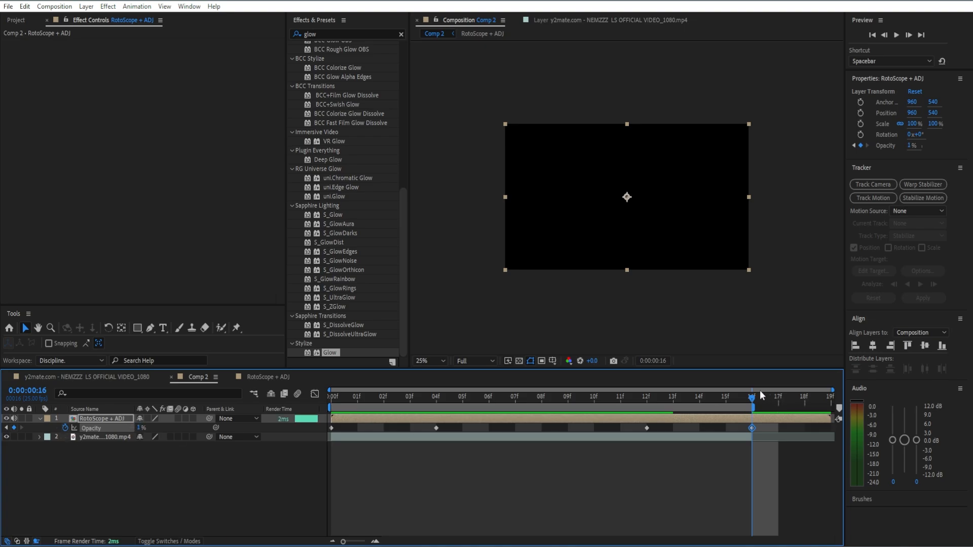
left_click_drag(139, 428, 124, 431)
Move the Opacity keyframe at frame 12 to frame 11 and apply Easy Ease to all four Opacity keyframes
left_click_drag(748, 405, 638, 411)
left_click(644, 427)
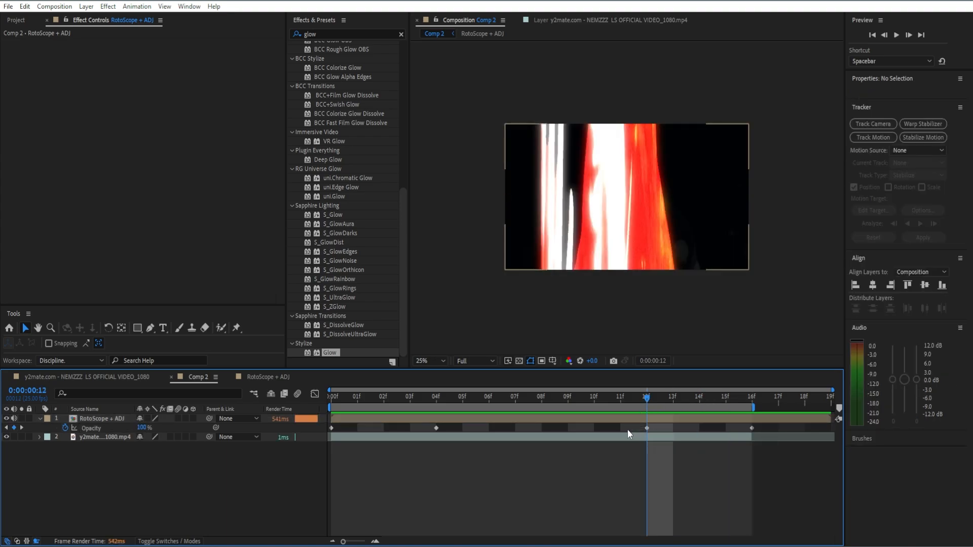
left_click_drag(771, 427, 286, 427)
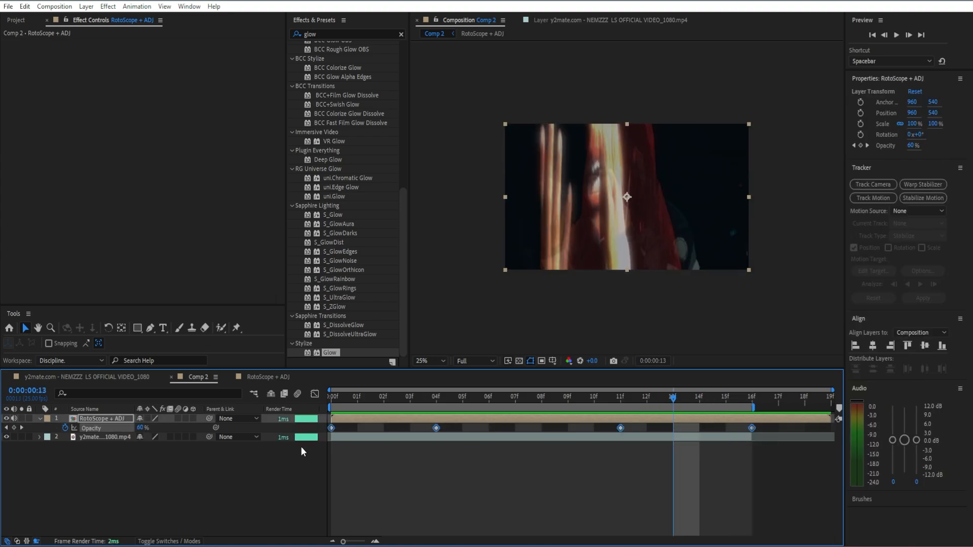
key("F9")
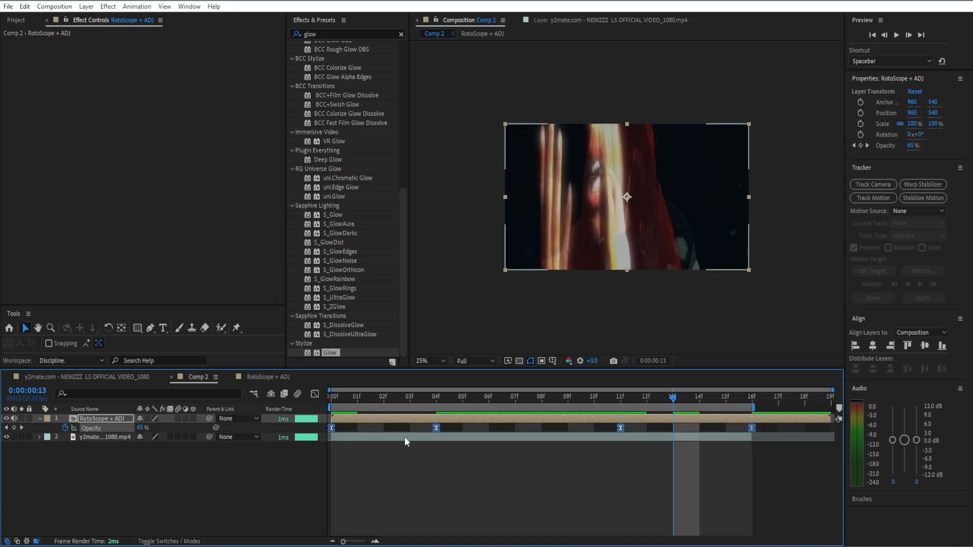
Inside the RotoScope + ADJ pre-comp, move the footage layer's Scale keyframe from frame 12 to frame 11, and scrub Comp 2 to check the timing
left_click(373, 428)
double_click(351, 417)
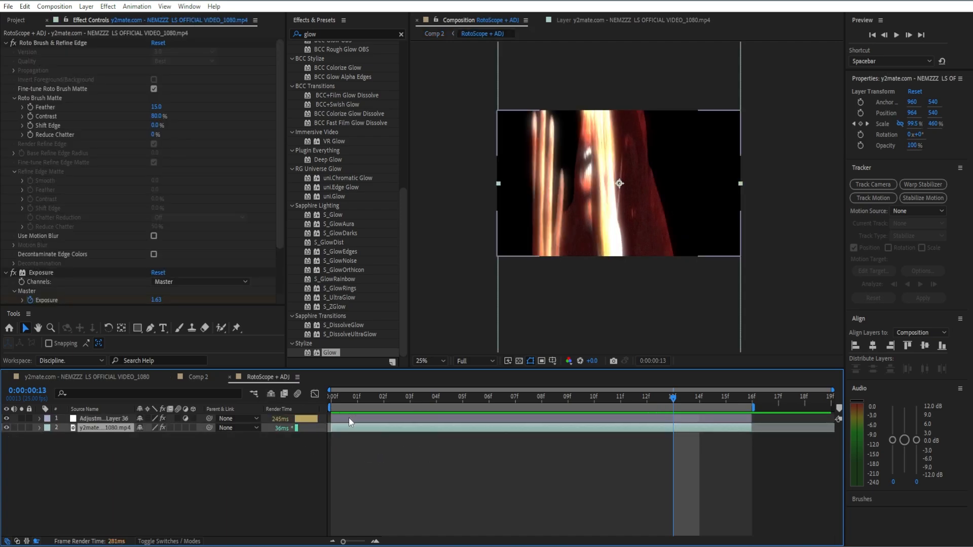
key("u")
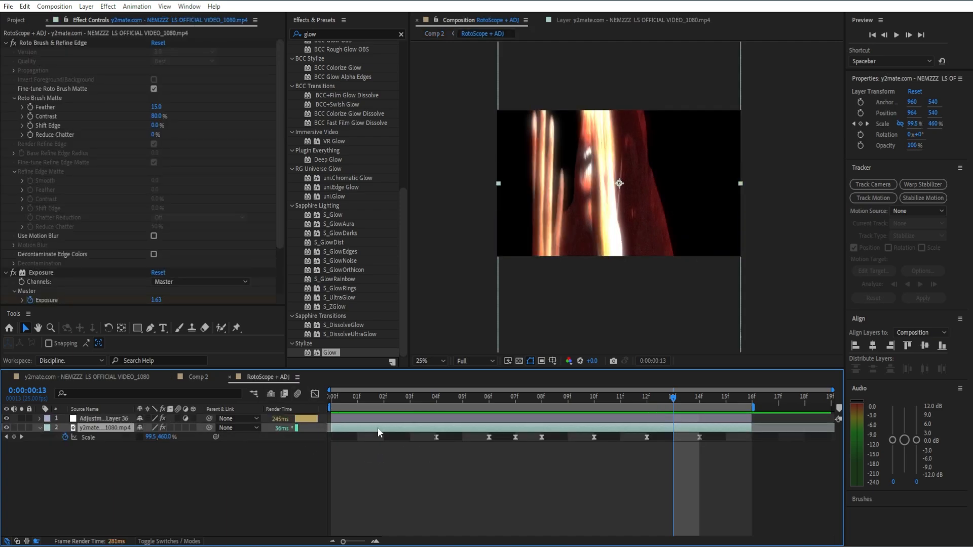
left_click_drag(677, 405, 652, 403)
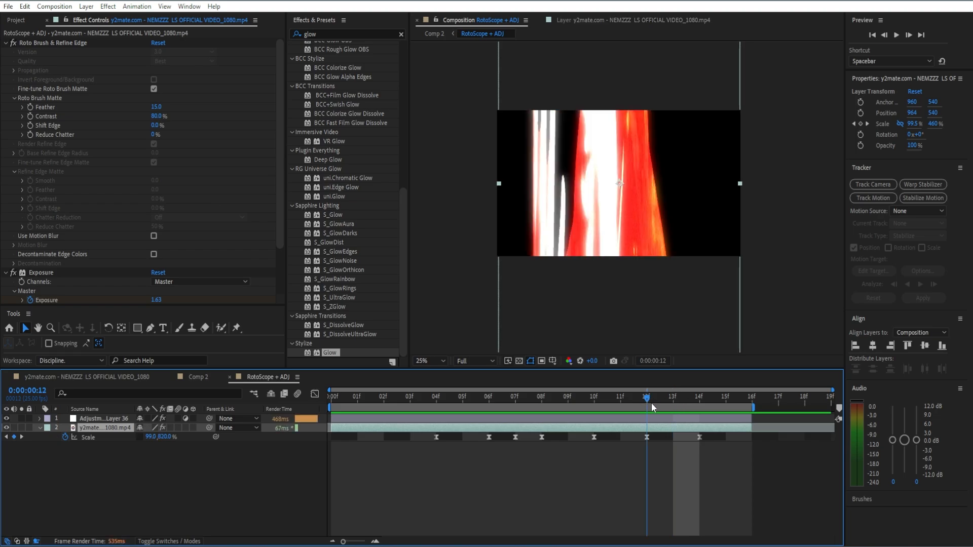
left_click_drag(647, 439, 634, 436)
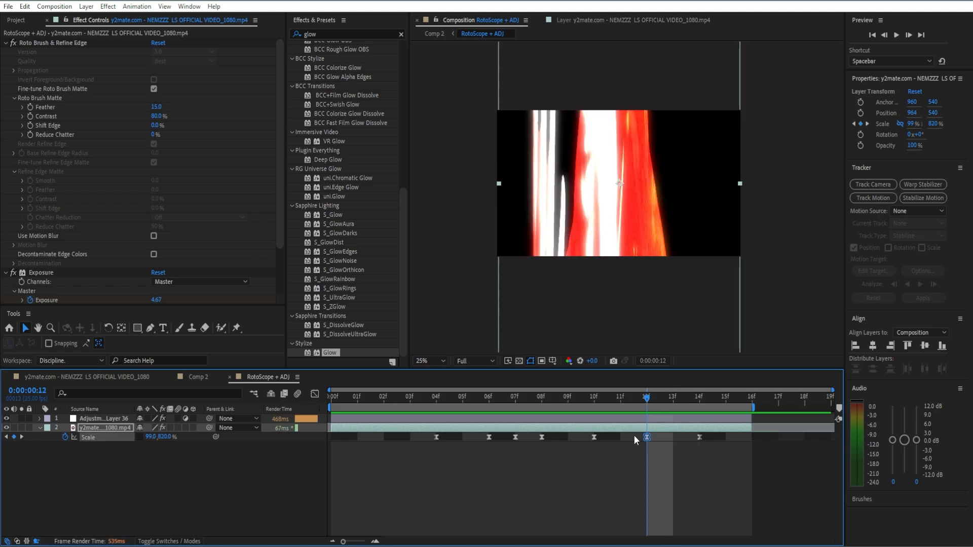
left_click(625, 401)
left_click_drag(625, 401, 725, 388)
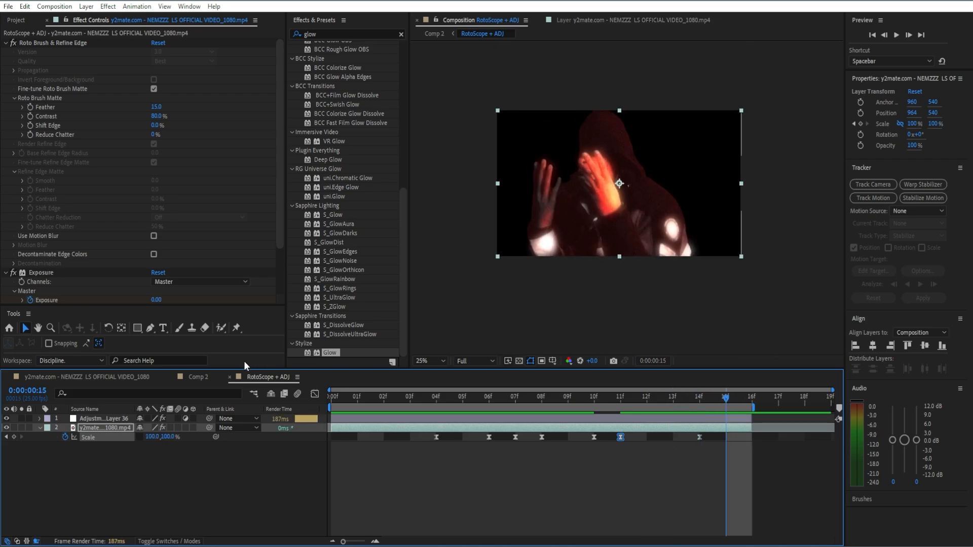
left_click(198, 378)
left_click_drag(724, 402, 642, 402)
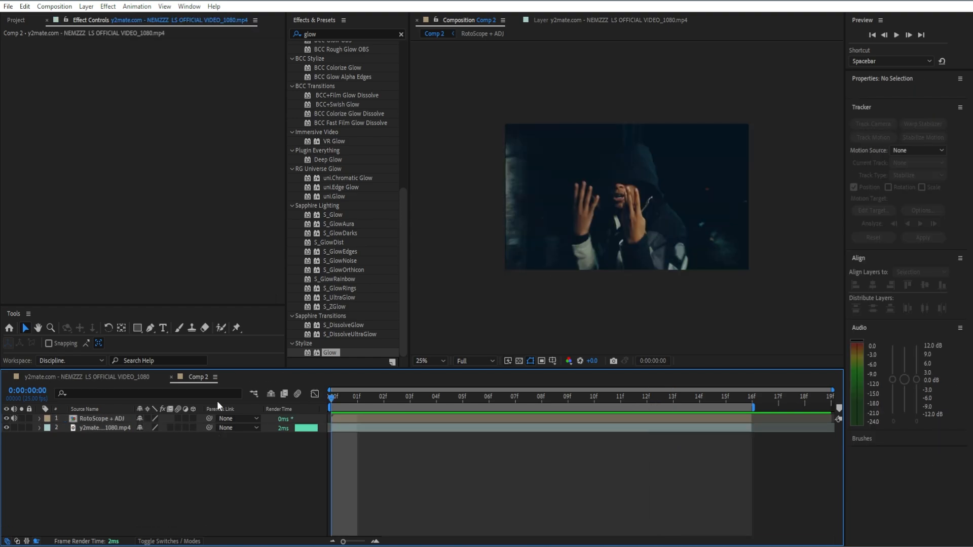